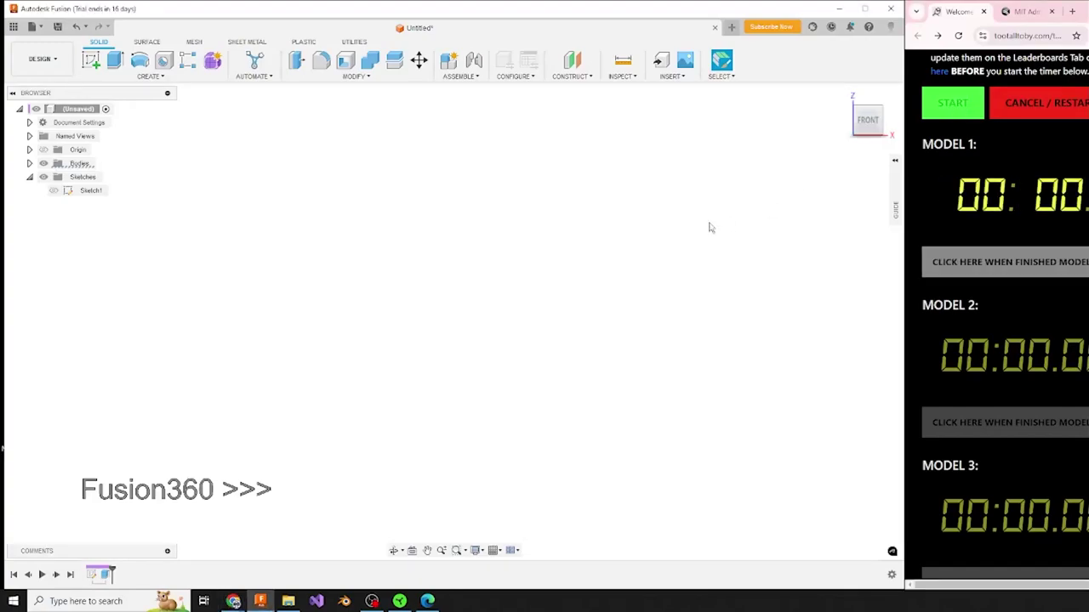
In a new design, sketch Ø35 and Ø65 hub circles centred on the origin on the front plane.
{"action": "key", "text": "ctrl+n"}
{"action": "key", "text": "c"}
{"action": "left_click", "coordinate": [459, 327]}
{"action": "left_click", "coordinate": [455, 323]}
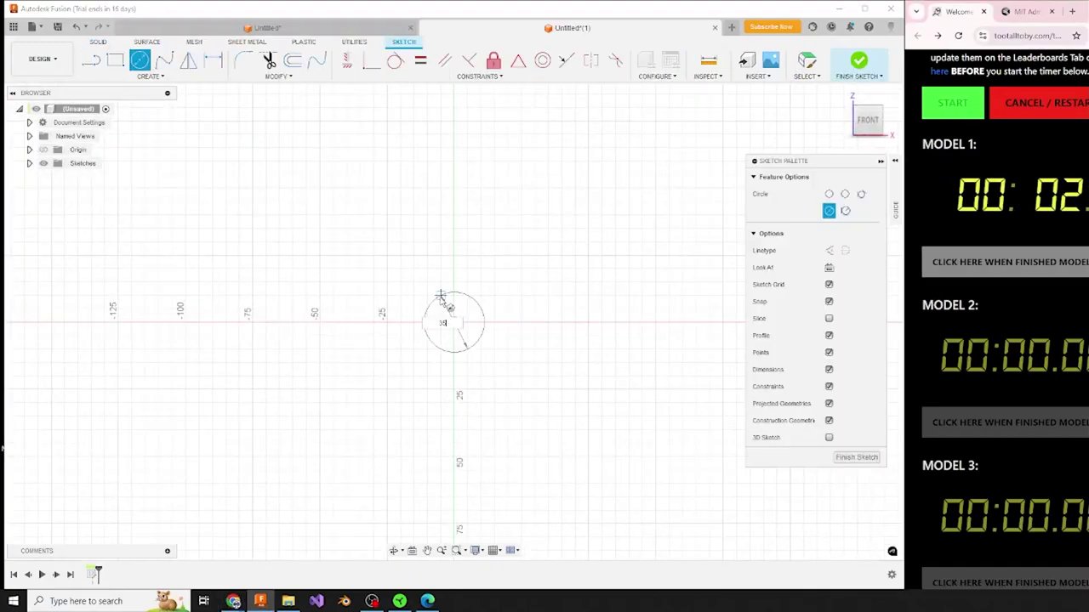
{"action": "key", "text": "Return"}
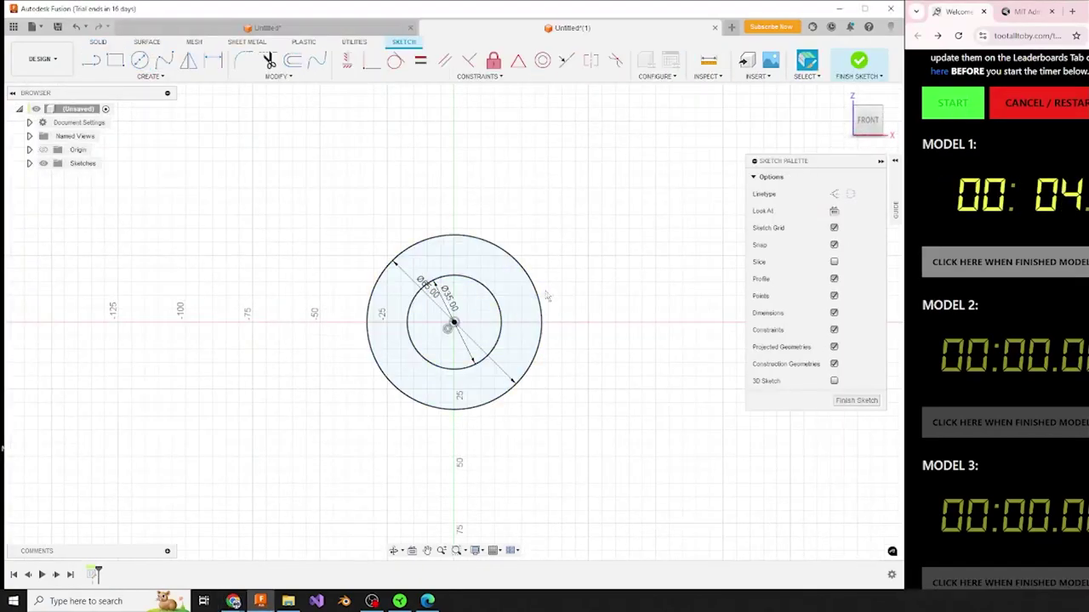
Draw the arm outline: a 105 mm line, a 10 mm step, a 40 mm top segment, and a slant back to the circle.
{"action": "middle_click_drag", "start_coordinate": [523, 274], "coordinate": [252, 303]}
{"action": "key", "text": "l"}
{"action": "type", "text": "105"}
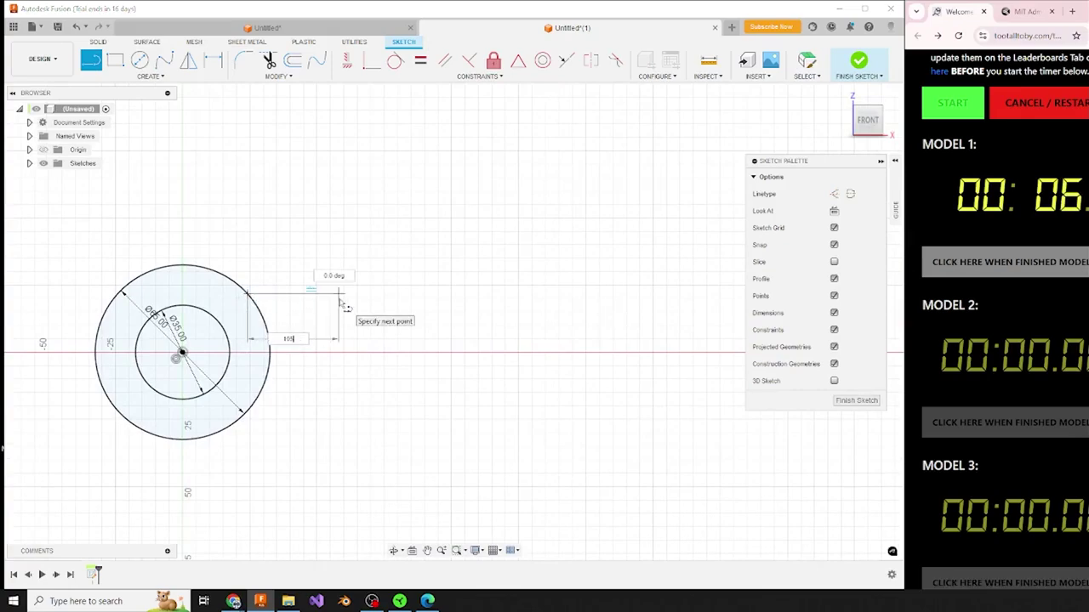
{"action": "key", "text": "Return"}
{"action": "type", "text": "10"}
{"action": "key", "text": "Return"}
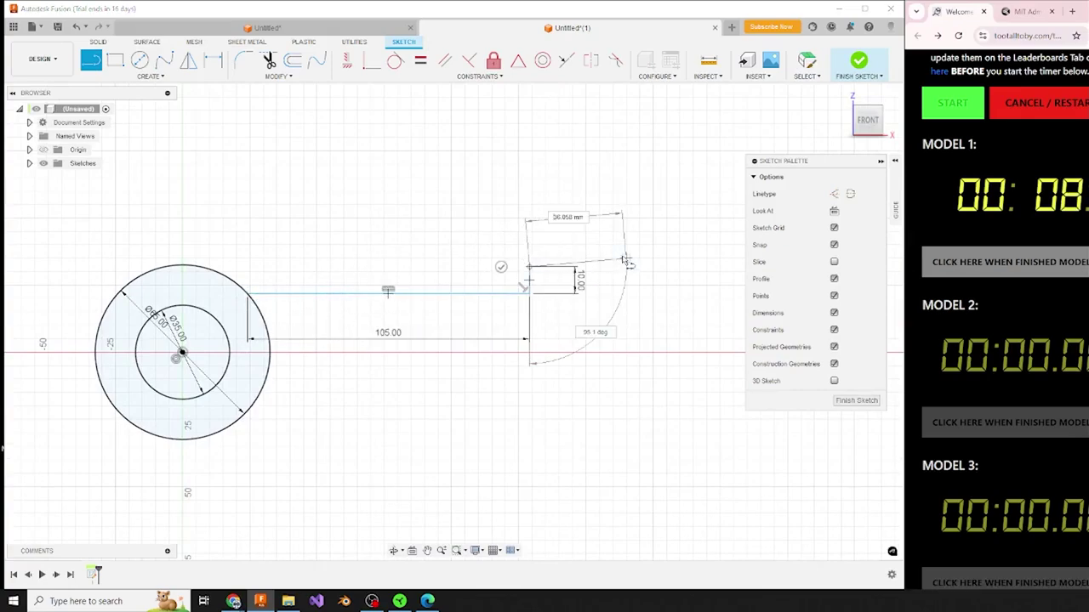
{"action": "type", "text": "40"}
{"action": "key", "text": "Return"}
{"action": "left_click", "coordinate": [636, 325]}
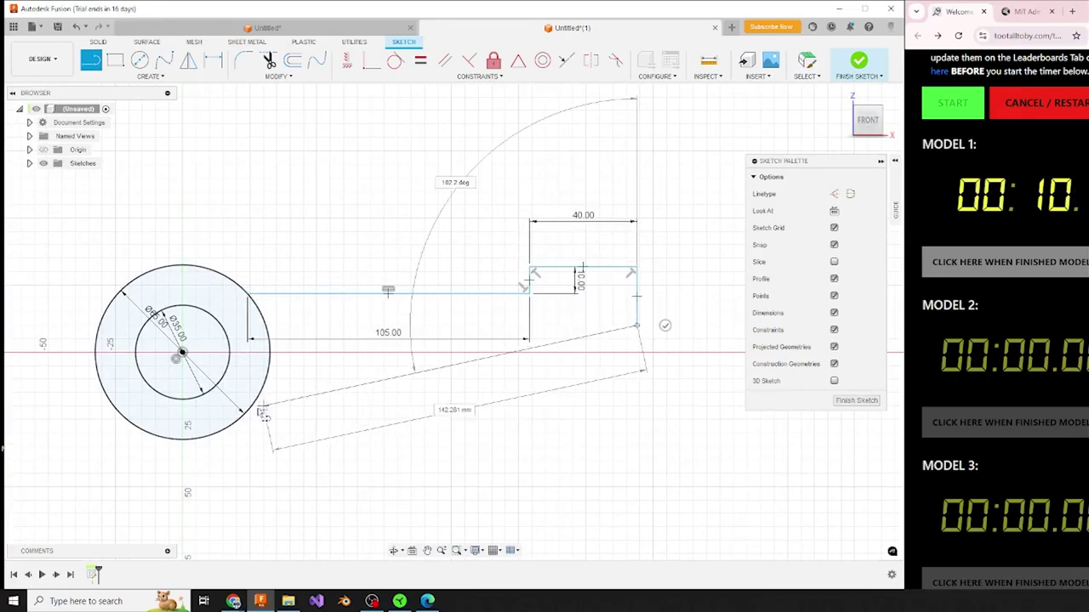
{"action": "left_click", "coordinate": [253, 412]}
Make the top arm line tangent to the outer circle and dimension the slant at 15°.
{"action": "left_click", "coordinate": [269, 294]}
{"action": "left_click", "coordinate": [264, 316]}
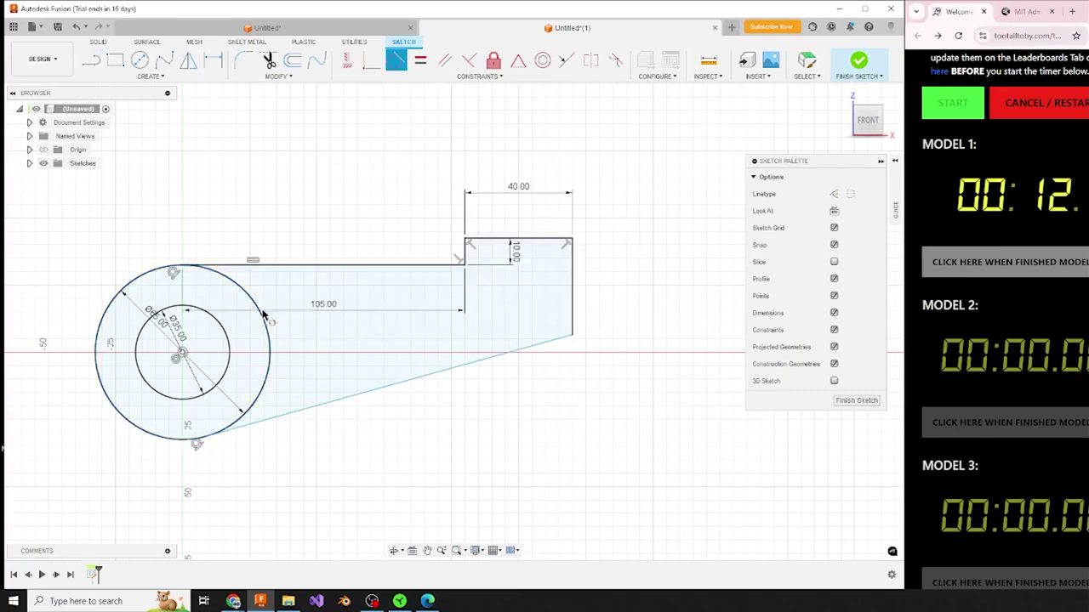
{"action": "left_click", "coordinate": [394, 269]}
{"action": "left_click", "coordinate": [408, 377]}
{"action": "left_click", "coordinate": [404, 344]}
{"action": "type", "text": "15"}
{"action": "key", "text": "Return"}
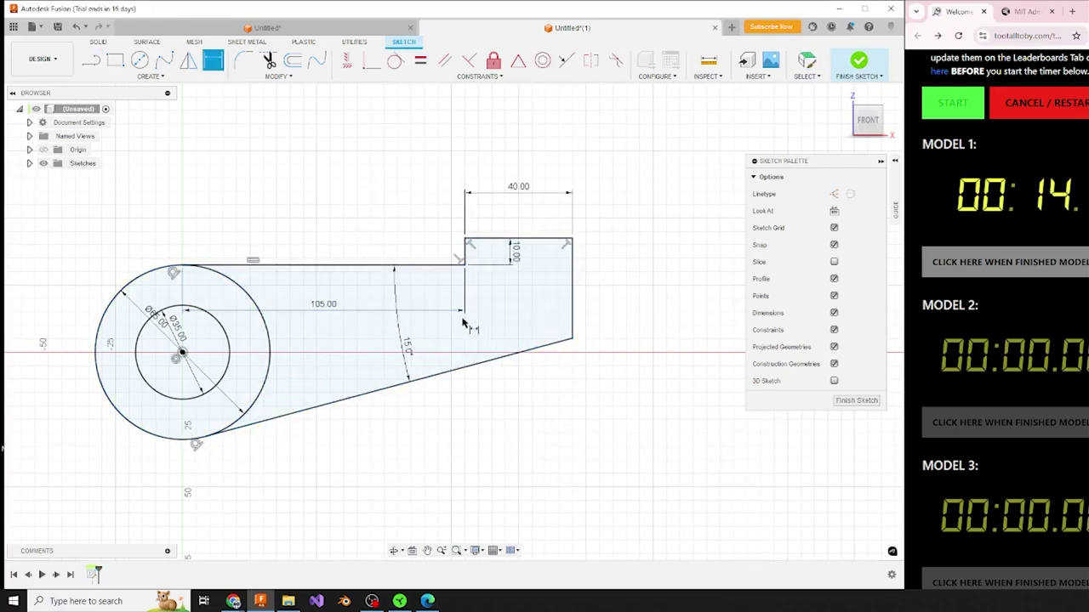
Draw the 15 mm wide post rectangle and a diagonal rib line to the top edge.
{"action": "key", "text": "r"}
{"action": "type", "text": "32.5"}
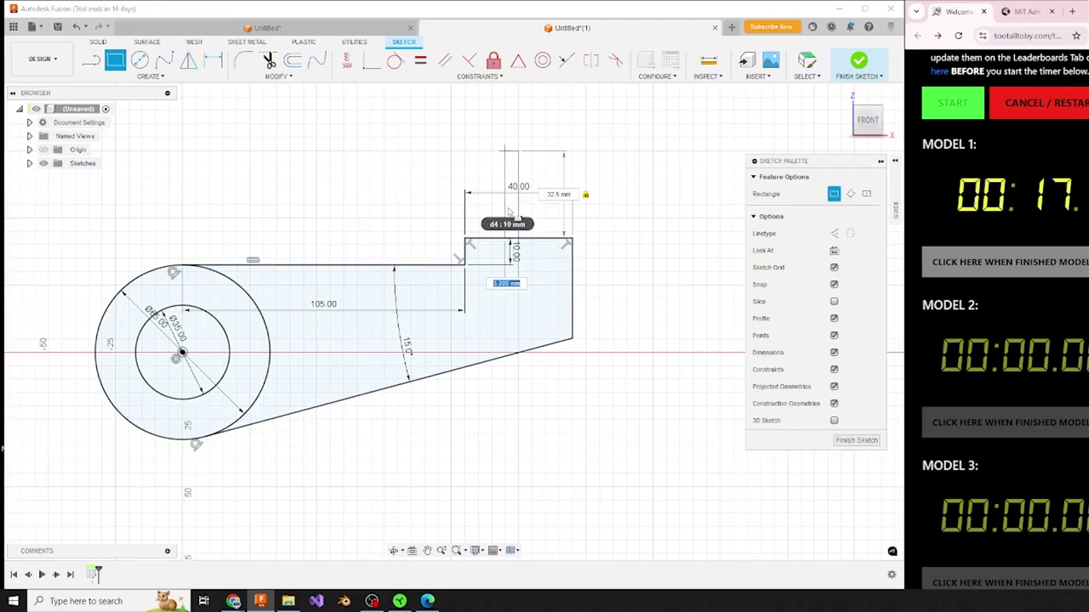
{"action": "type", "text": "15"}
{"action": "key", "text": "Return"}
{"action": "key", "text": "l"}
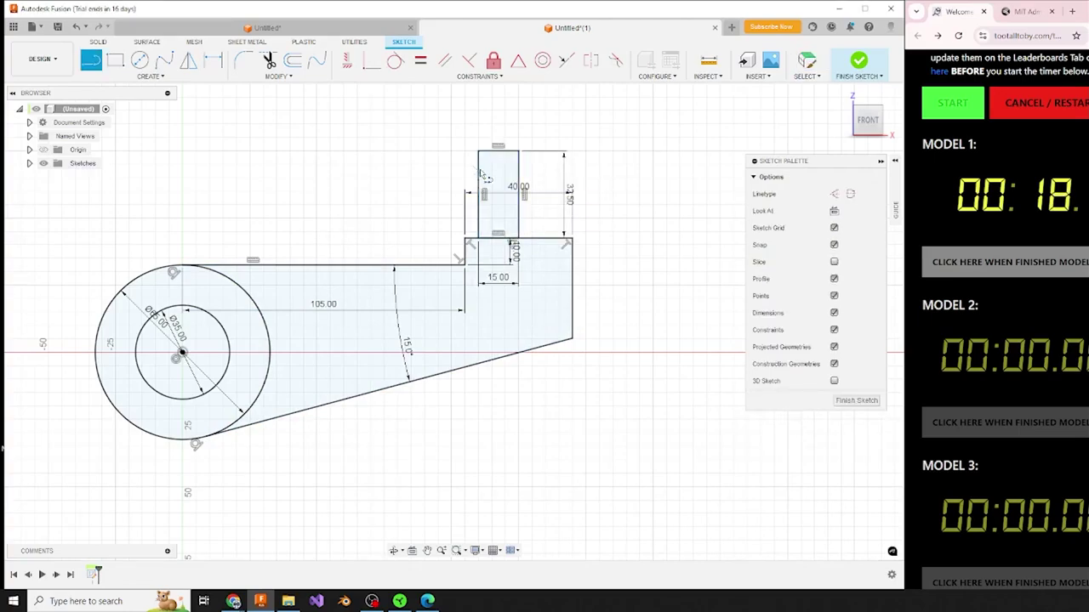
{"action": "left_click", "coordinate": [368, 264]}
{"action": "key", "text": "Escape"}
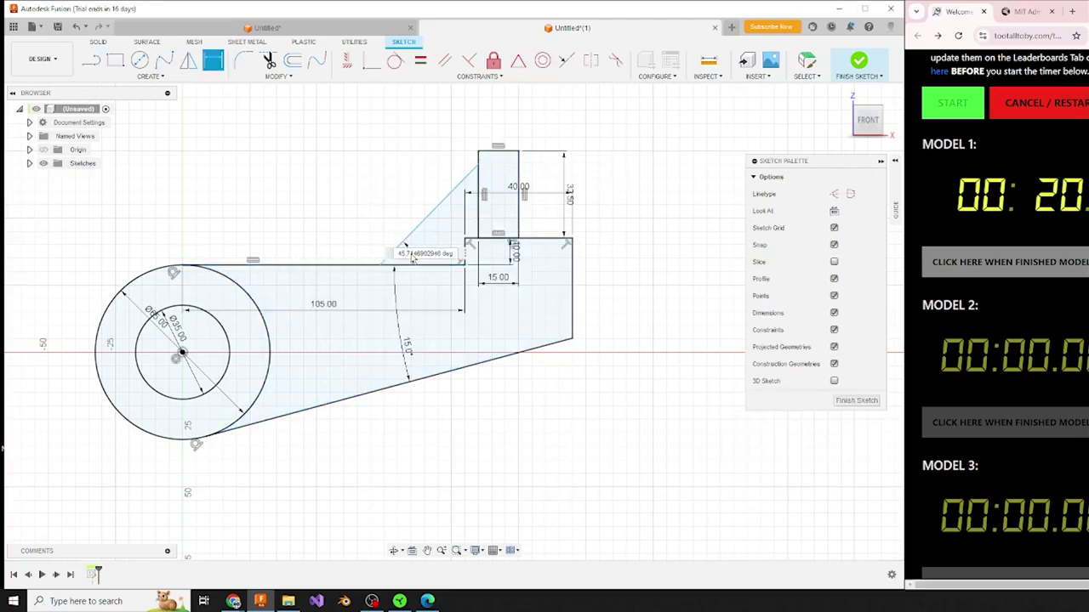
Dimension the rib line's 45 mm horizontal offset and select the post rectangle profile.
{"action": "left_click", "coordinate": [454, 123]}
{"action": "type", "text": "45"}
{"action": "key", "text": "Return"}
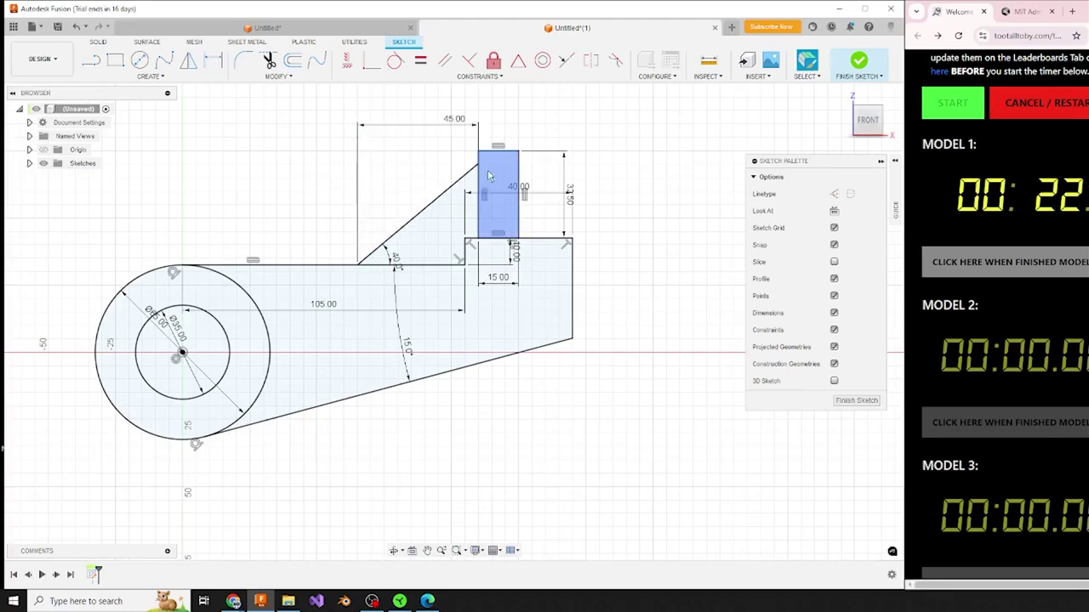
{"action": "left_click", "coordinate": [517, 172]}
Revolve the post into a cylinder and extrude the main profile and hub ring 20 mm.
{"action": "key", "text": "r"}
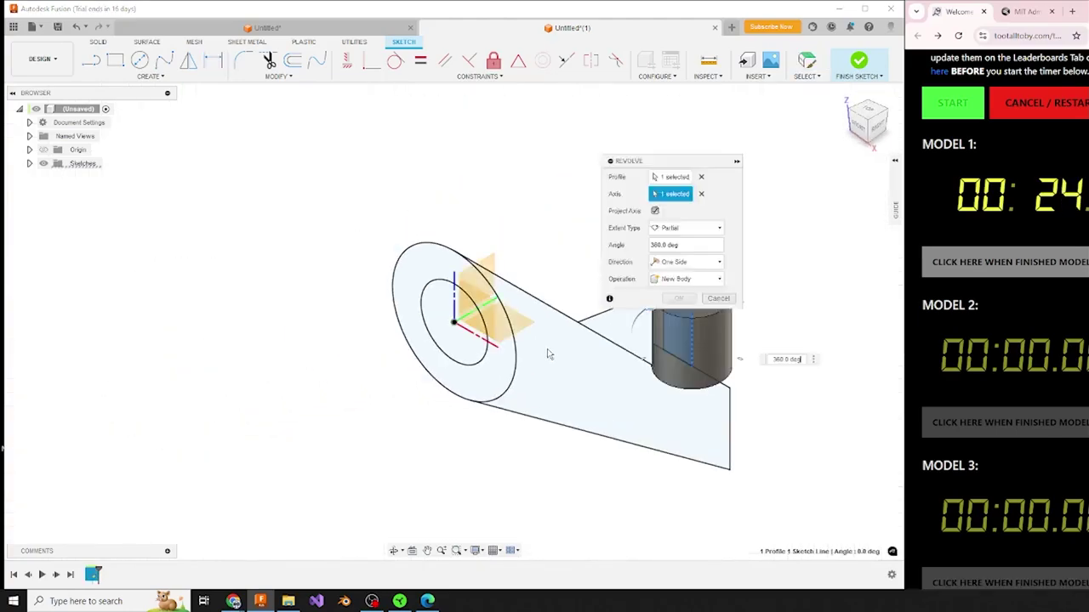
{"action": "left_click", "coordinate": [551, 351]}
{"action": "type", "text": "e20"}
{"action": "key", "text": "Return"}
{"action": "left_click", "coordinate": [425, 258]}
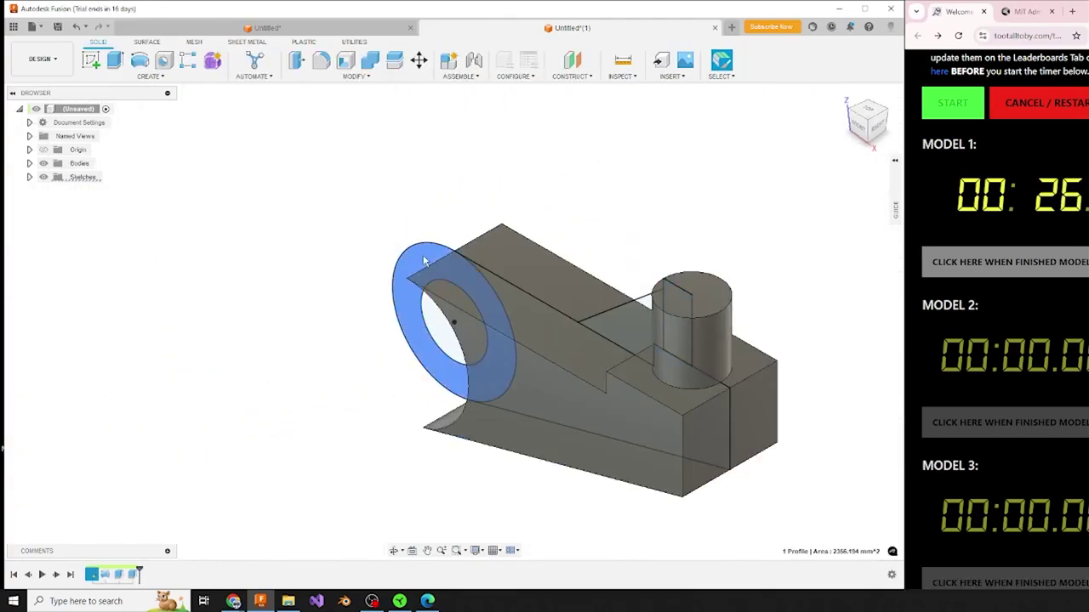
{"action": "type", "text": "e20"}
{"action": "left_click", "coordinate": [470, 307]}
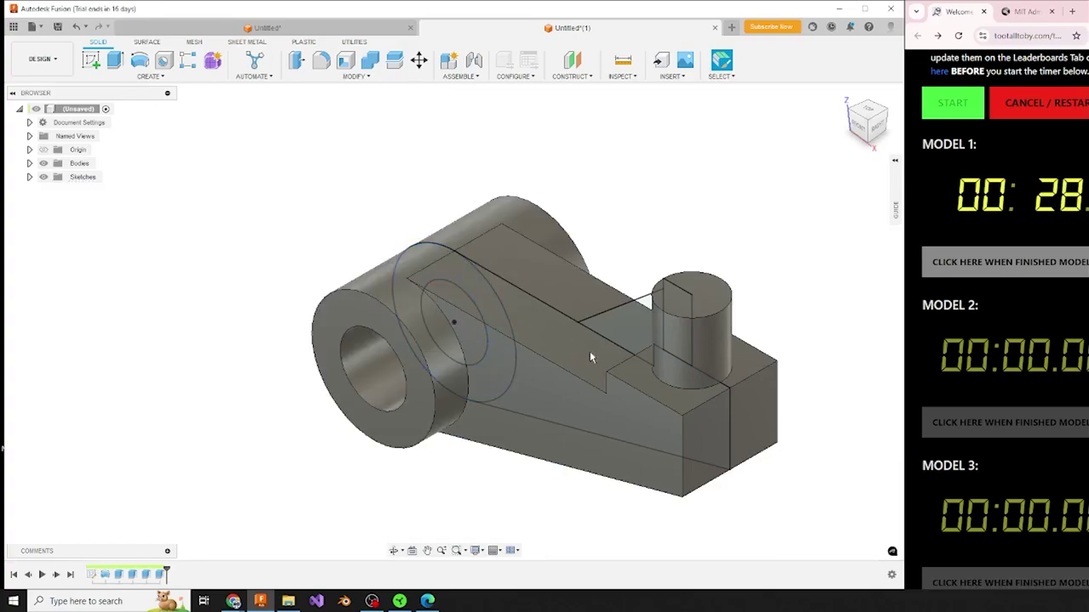
Fillet the notch edge and the end block's corners.
{"action": "key", "text": "f"}
{"action": "left_click", "coordinate": [630, 378]}
{"action": "key", "text": "Return"}
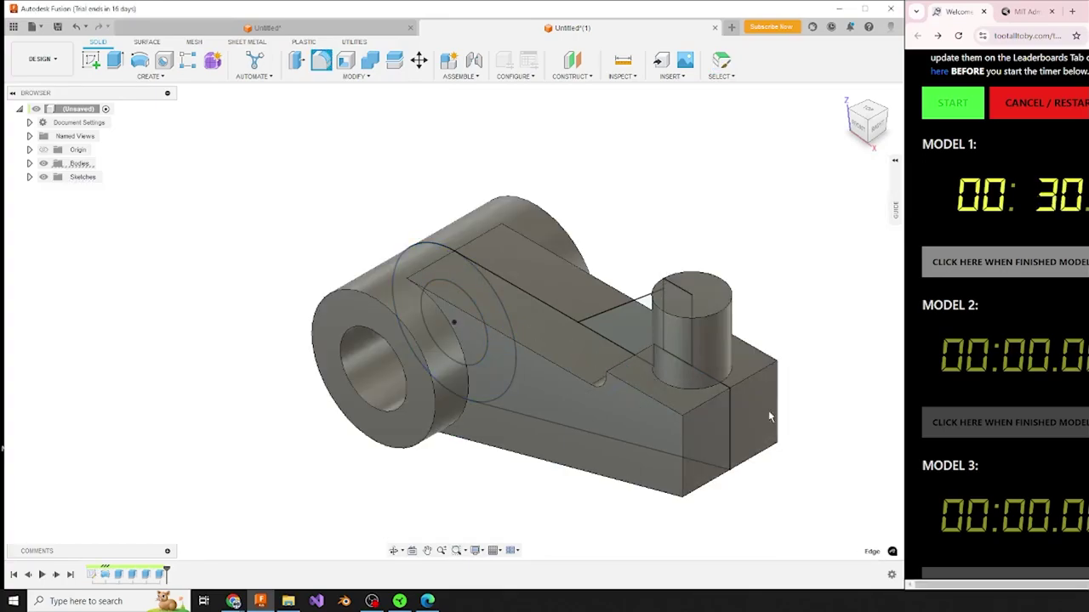
{"action": "key", "text": "f"}
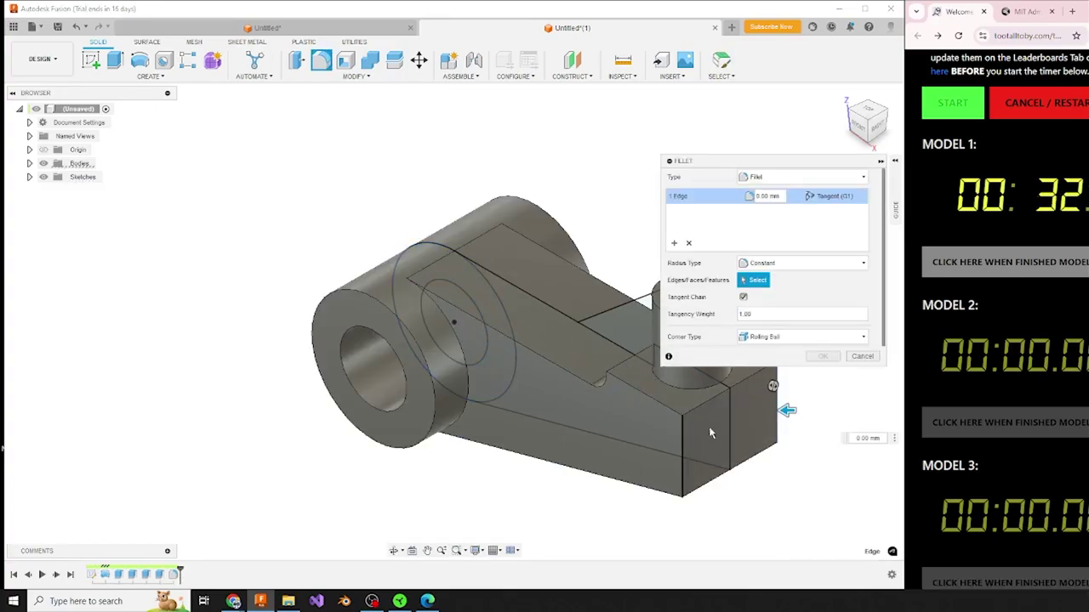
{"action": "key", "text": "Return"}
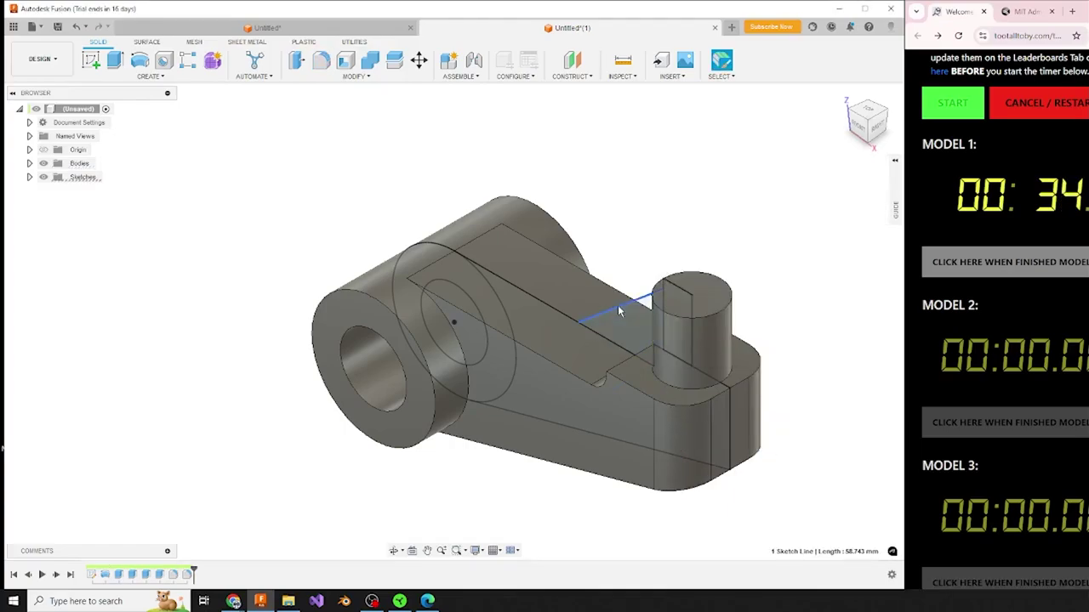
Add a hole in the top face of the post.
{"action": "middle_click_drag", "start_coordinate": [527, 357], "coordinate": [465, 354], "text": "shift"}
{"action": "left_click", "coordinate": [458, 349]}
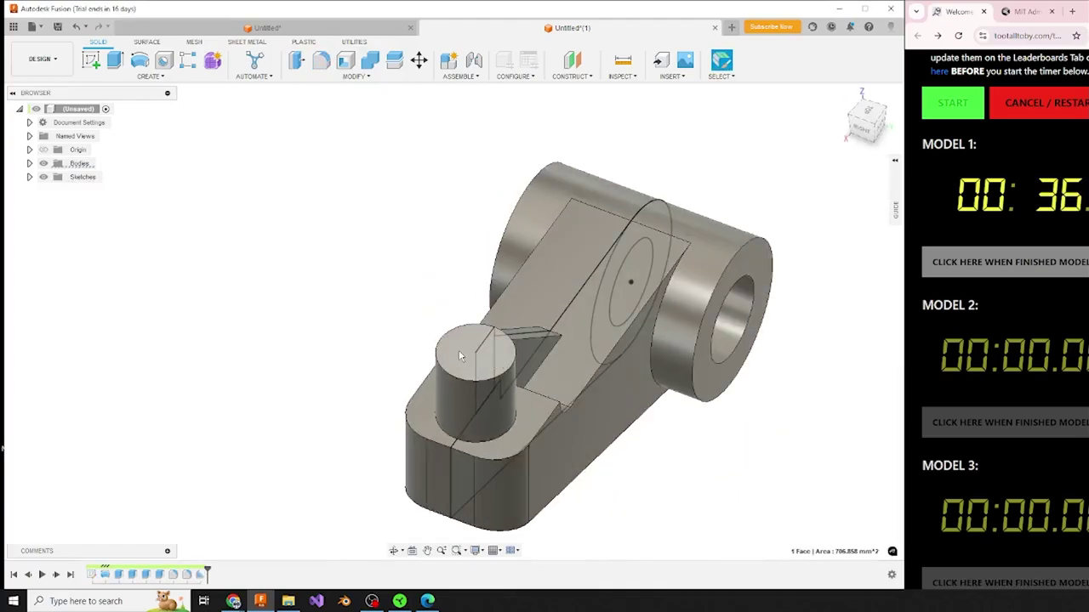
{"action": "key", "text": "h"}
{"action": "key", "text": "Return"}
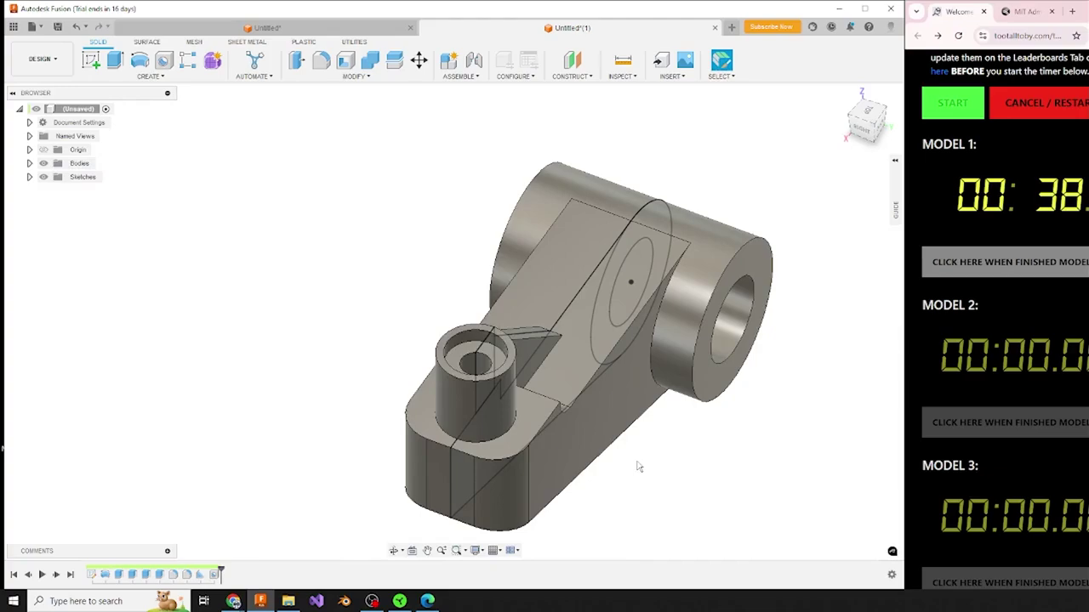
Sketch an 80 × 20 mm centred rectangle on the top face and close the mass readout.
{"action": "key", "text": "r"}
{"action": "left_click", "coordinate": [485, 347]}
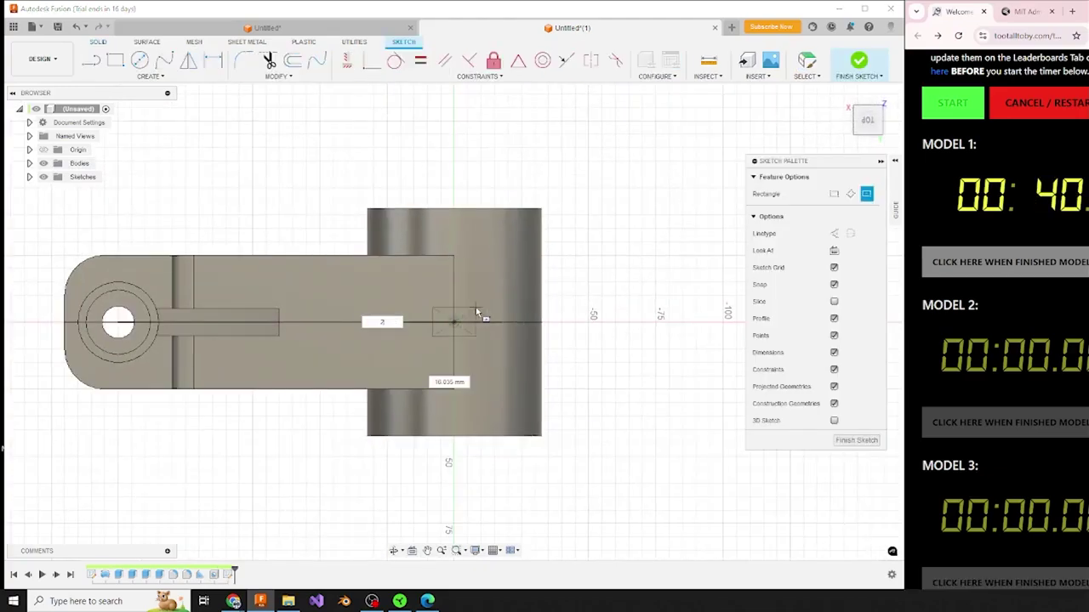
{"action": "type", "text": "0"}
{"action": "key", "text": "Tab"}
{"action": "type", "text": "80"}
{"action": "key", "text": "Return"}
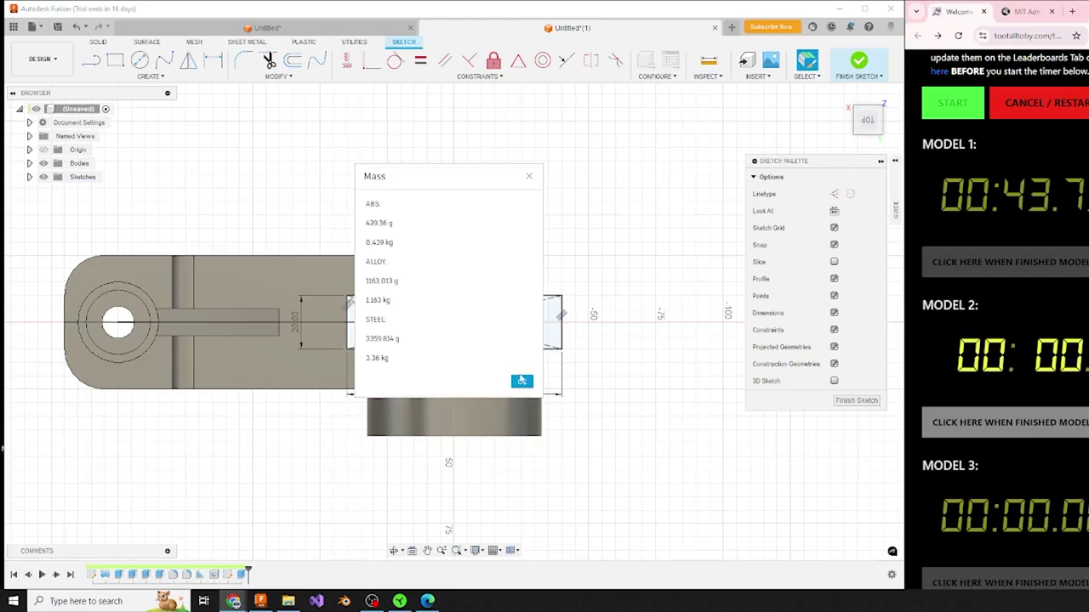
{"action": "left_click", "coordinate": [521, 380]}
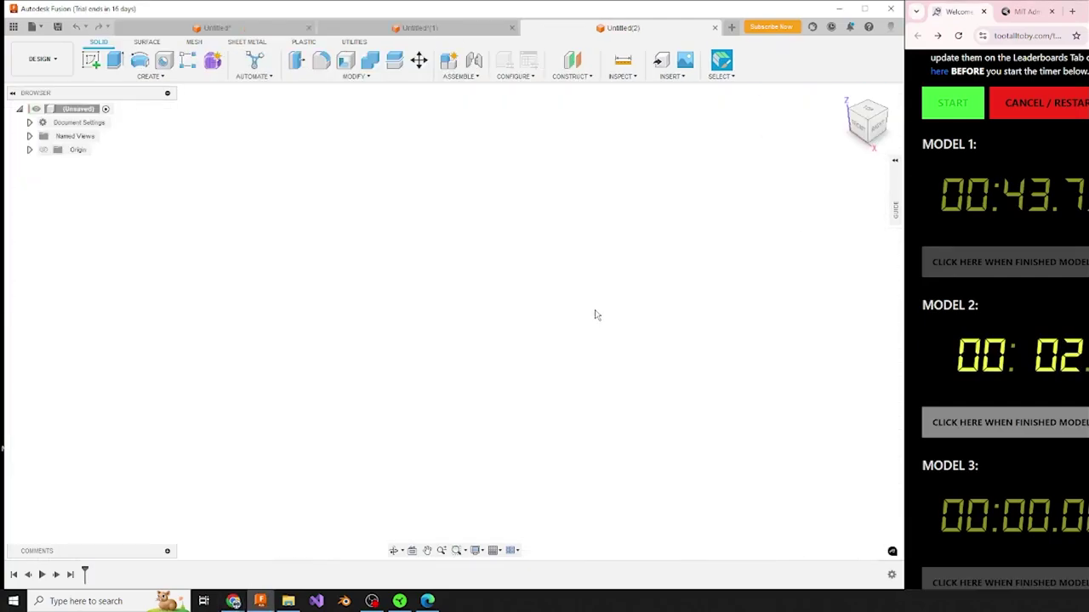
Sketch a 120 × 80 mm rectangle centred on the origin on the ground plane.
{"action": "key", "text": "r"}
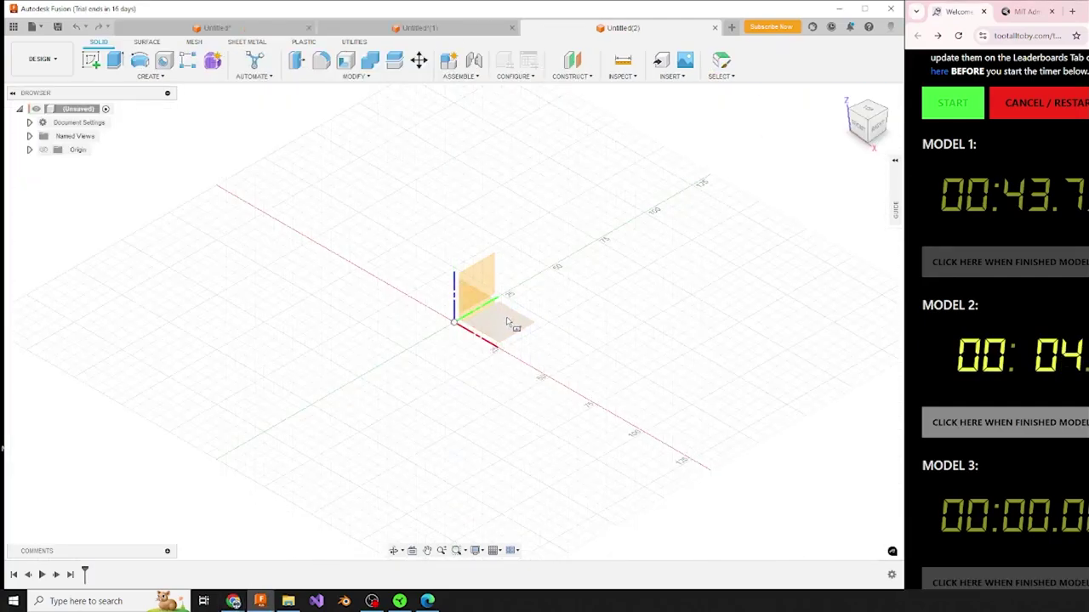
{"action": "left_click", "coordinate": [506, 316]}
{"action": "left_click", "coordinate": [453, 322]}
{"action": "type", "text": "80"}
{"action": "key", "text": "Tab"}
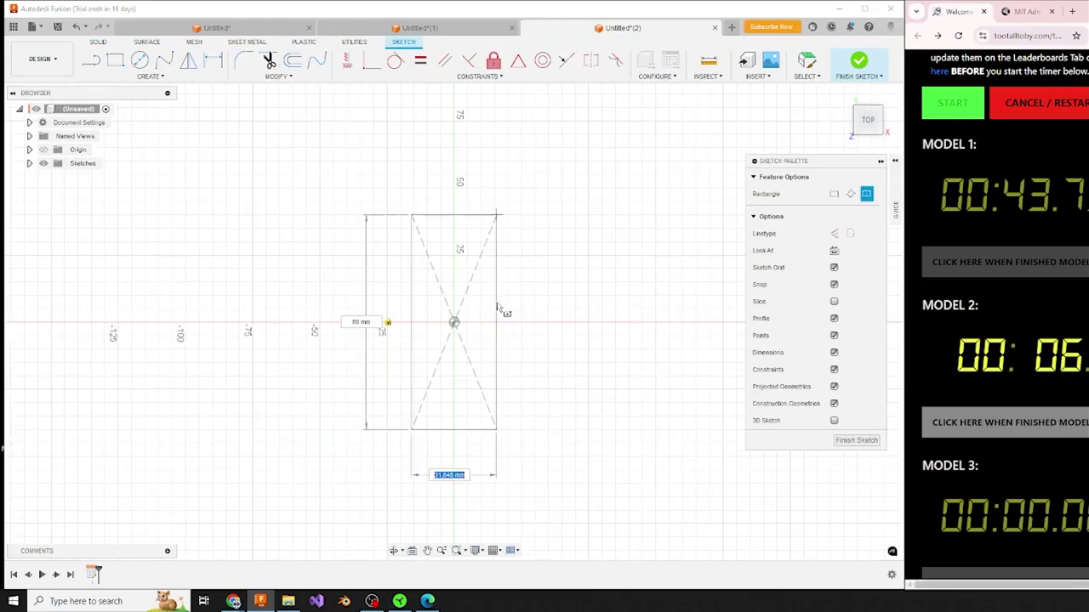
{"action": "type", "text": "120"}
{"action": "key", "text": "Return"}
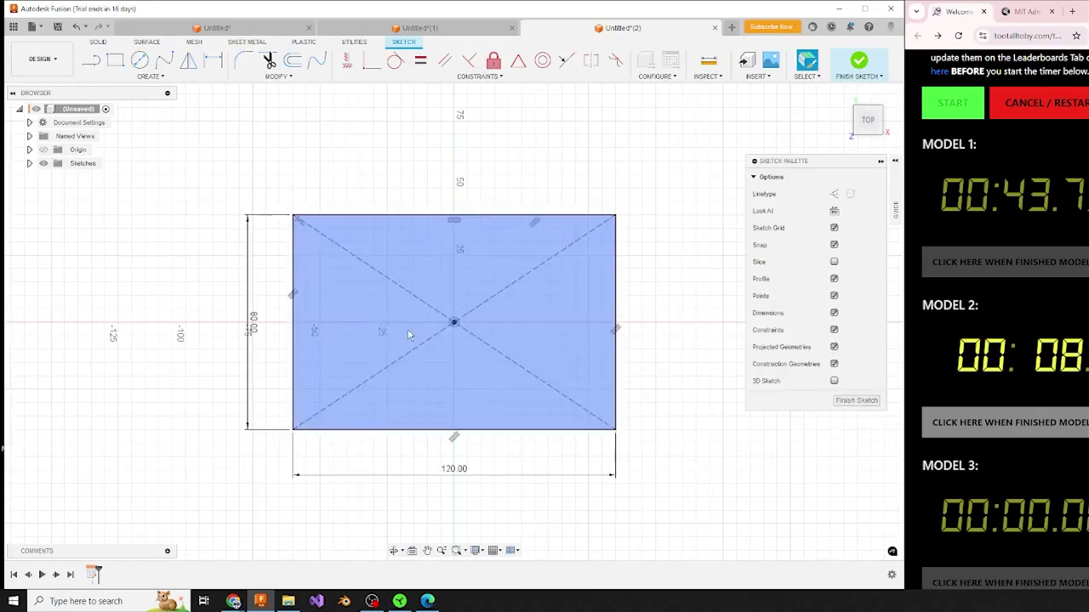
Add a vertical slot 14 mm from the plate edge.
{"action": "key", "text": "s"}
{"action": "left_click", "coordinate": [346, 324]}
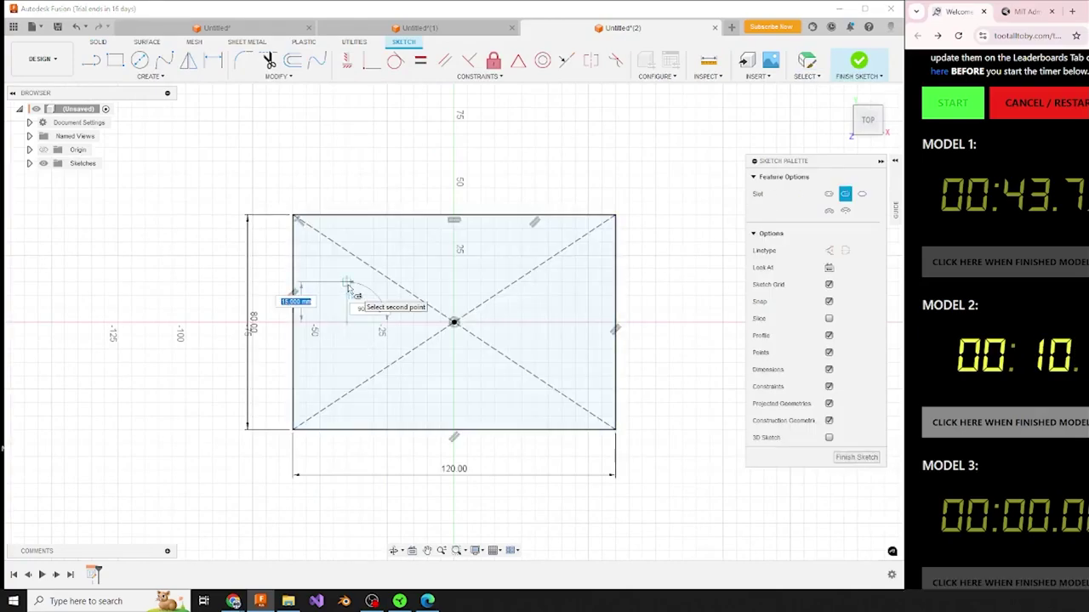
{"action": "left_click", "coordinate": [347, 286]}
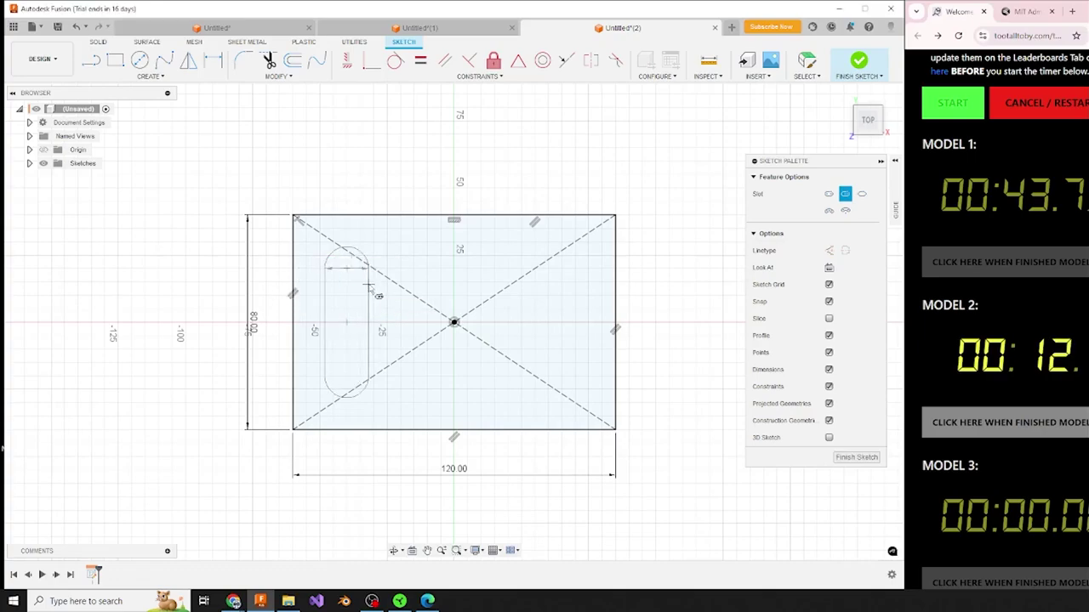
{"action": "left_click", "coordinate": [370, 286]}
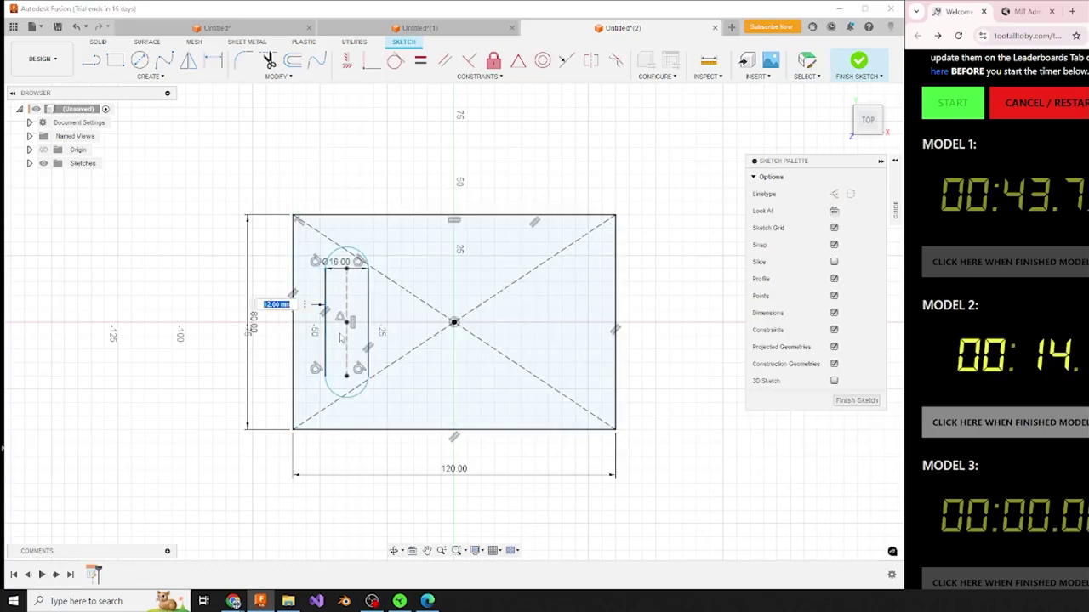
{"action": "type", "text": "14"}
{"action": "key", "text": "Return"}
Draw two lines cutting across the top-right corner of the rectangle.
{"action": "key", "text": "l"}
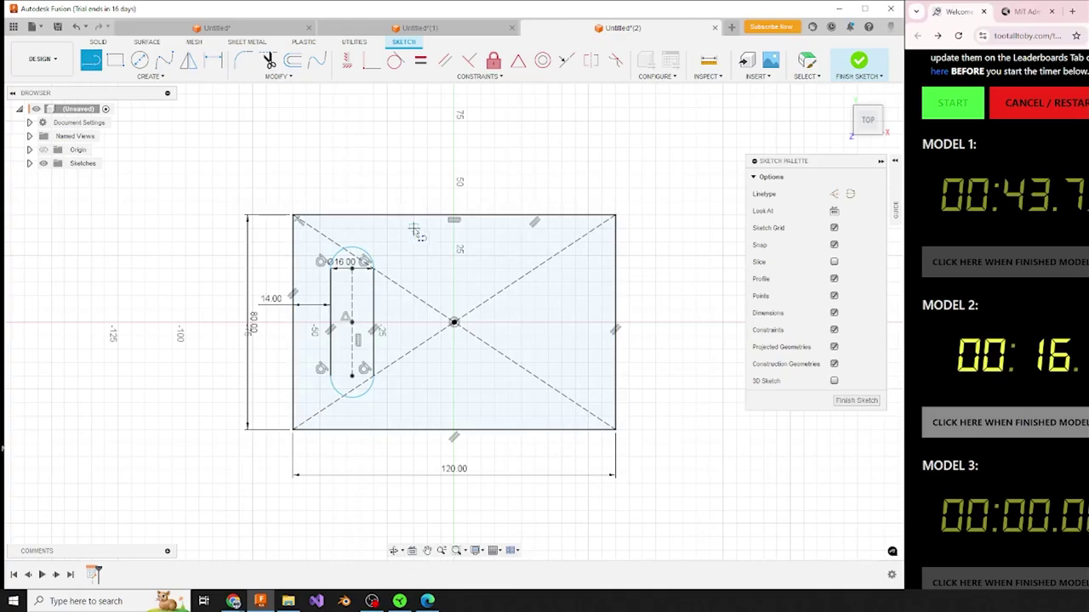
{"action": "left_click", "coordinate": [412, 216]}
{"action": "left_click", "coordinate": [489, 247]}
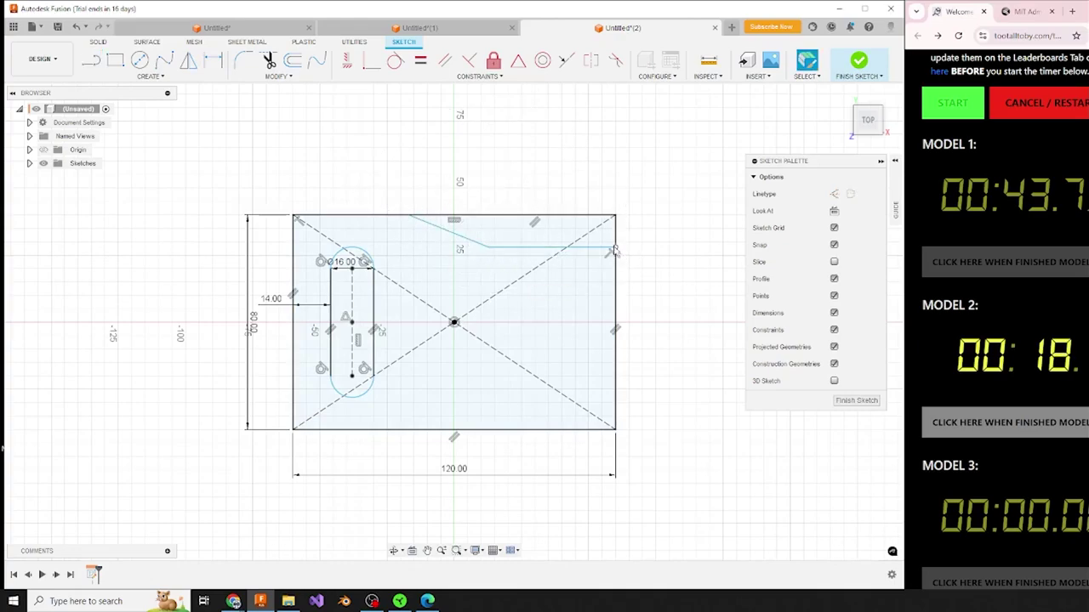
{"action": "left_click", "coordinate": [615, 246]}
{"action": "key", "text": "Escape"}
Dimension the corner cut with a 20 mm drop and a 30° slant angle.
{"action": "key", "text": "d"}
{"action": "left_click", "coordinate": [553, 247]}
{"action": "left_click", "coordinate": [565, 215]}
{"action": "left_click", "coordinate": [567, 243]}
{"action": "type", "text": "20"}
{"action": "key", "text": "Return"}
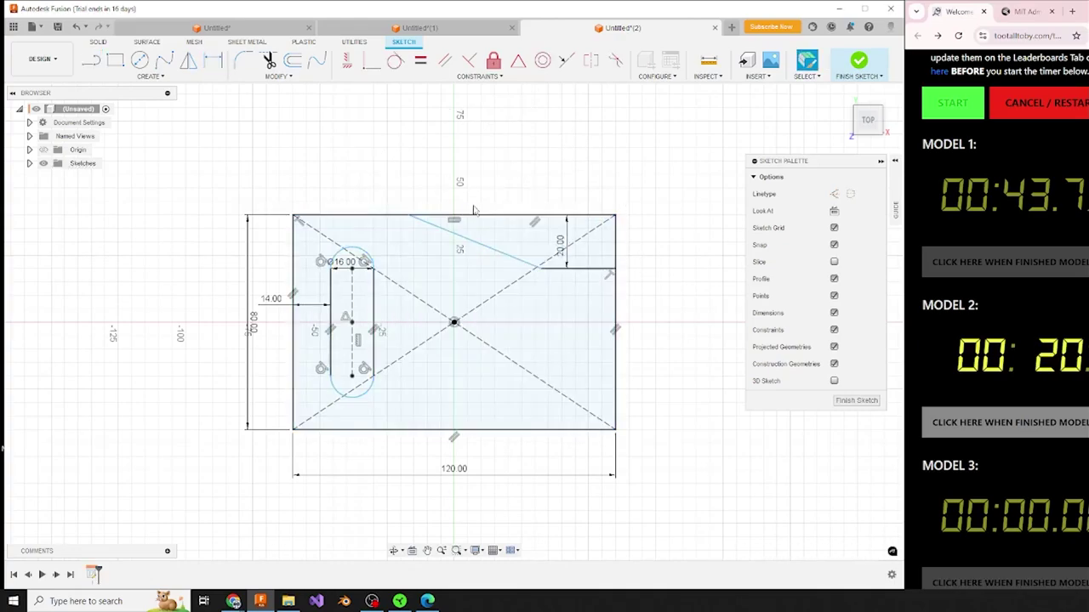
{"action": "left_click", "coordinate": [479, 234]}
{"action": "type", "text": "30"}
{"action": "key", "text": "Return"}
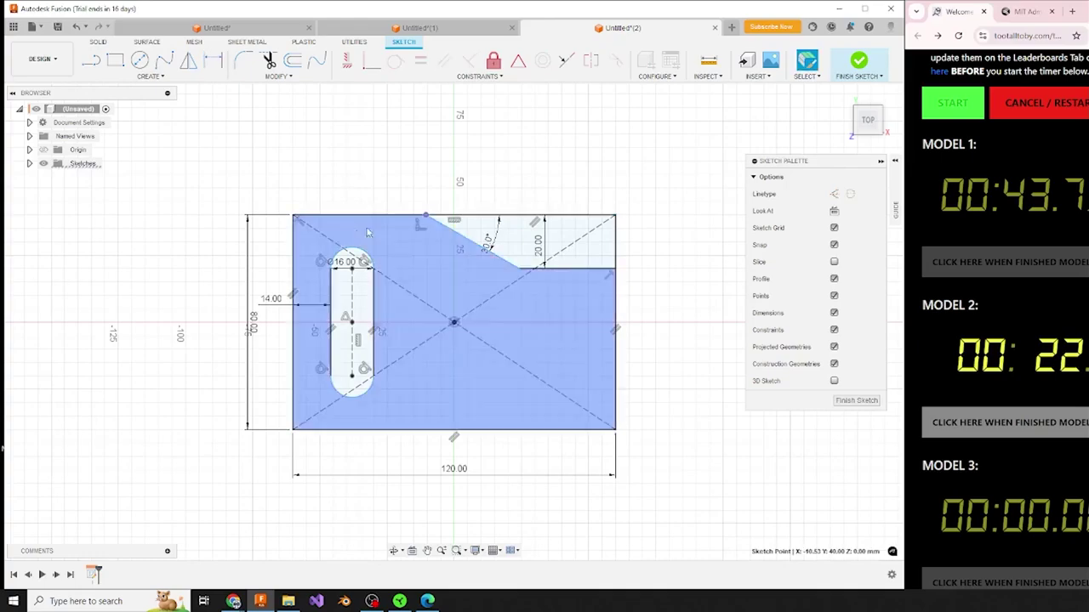
Set the slant start 48 mm along the top edge and select the main plate profile.
{"action": "left_click", "coordinate": [293, 247]}
{"action": "left_click", "coordinate": [425, 215]}
{"action": "left_click", "coordinate": [358, 177]}
{"action": "type", "text": "48"}
{"action": "key", "text": "Return"}
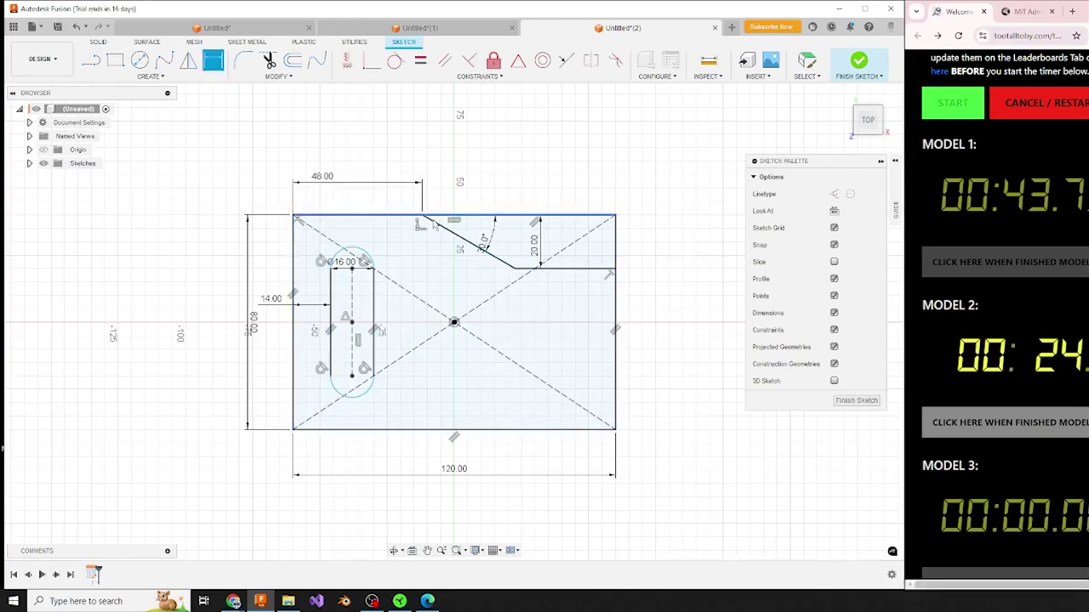
{"action": "left_click", "coordinate": [425, 266]}
Extrude the plate 3 mm, flange walls on both short edges, and fold a 20 mm inward lip.
{"action": "type", "text": "e3"}
{"action": "key", "text": "Return"}
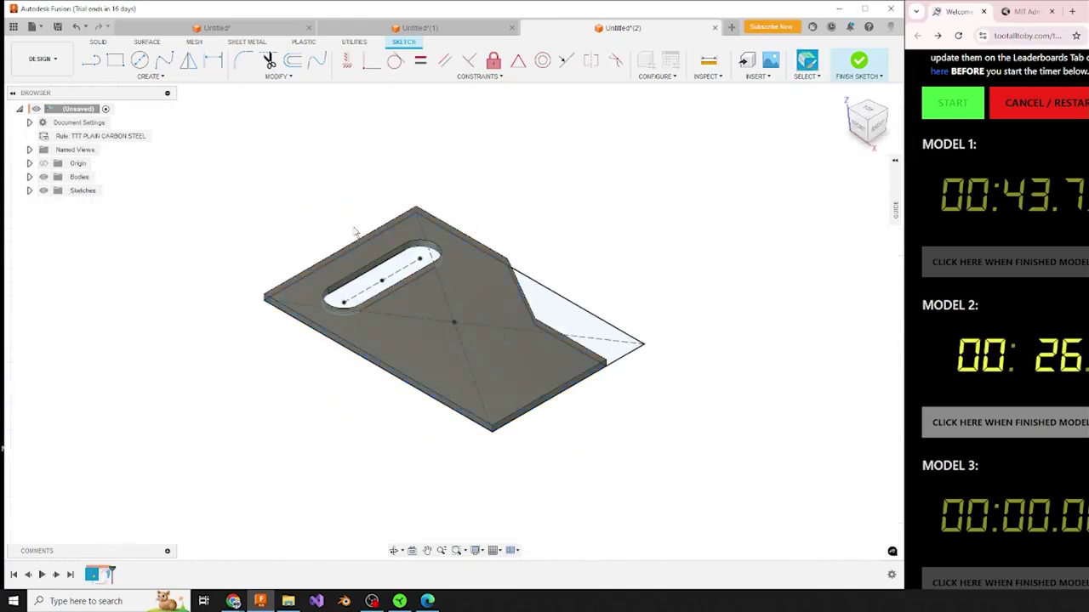
{"action": "key", "text": "f"}
{"action": "left_click", "coordinate": [561, 389]}
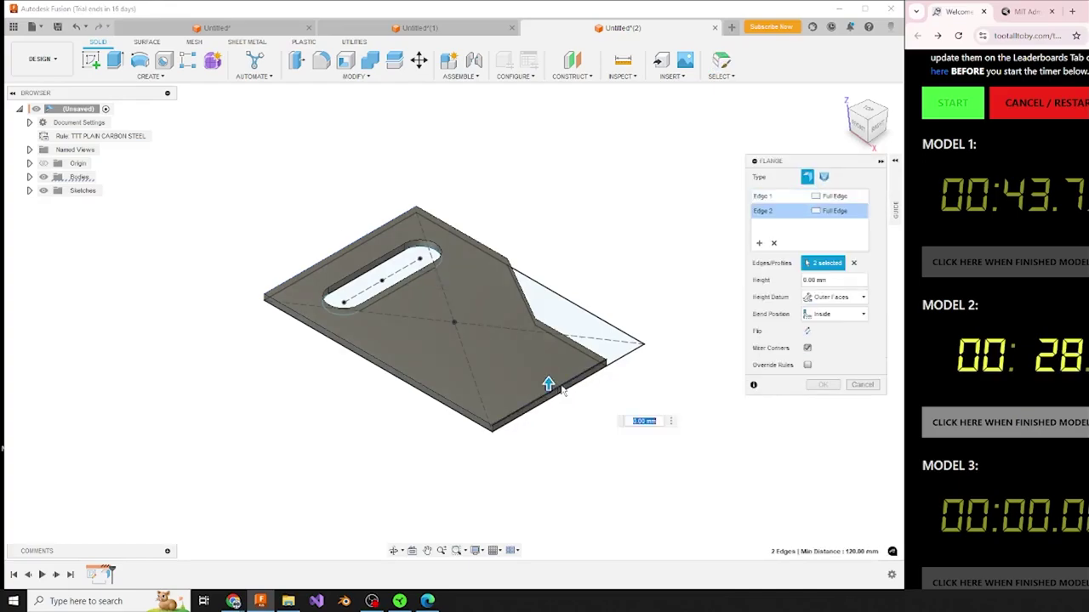
{"action": "key", "text": "Return"}
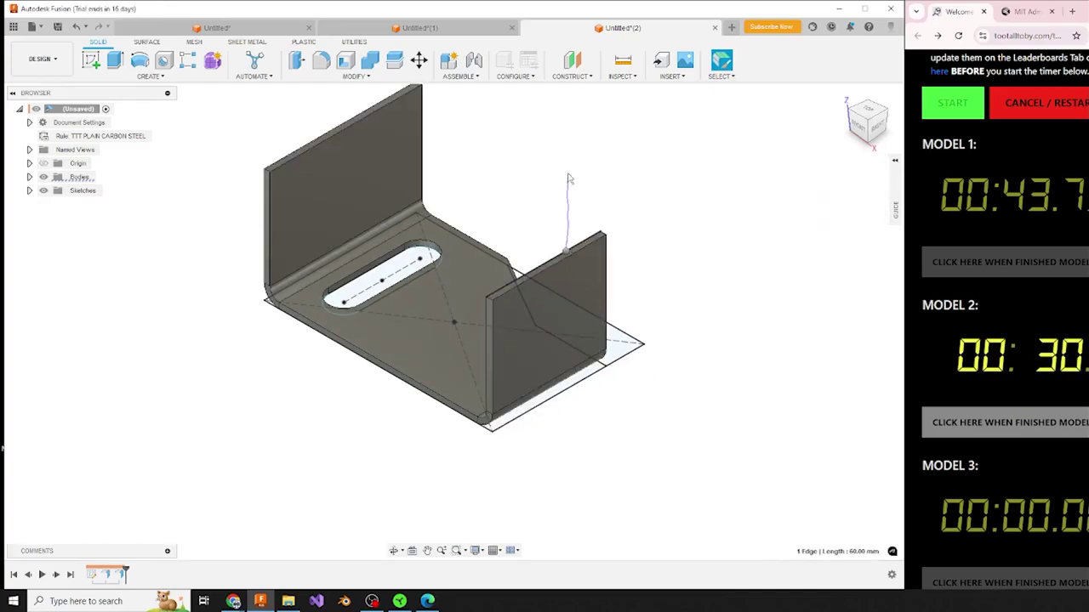
{"action": "type", "text": "f20"}
{"action": "key", "text": "Return"}
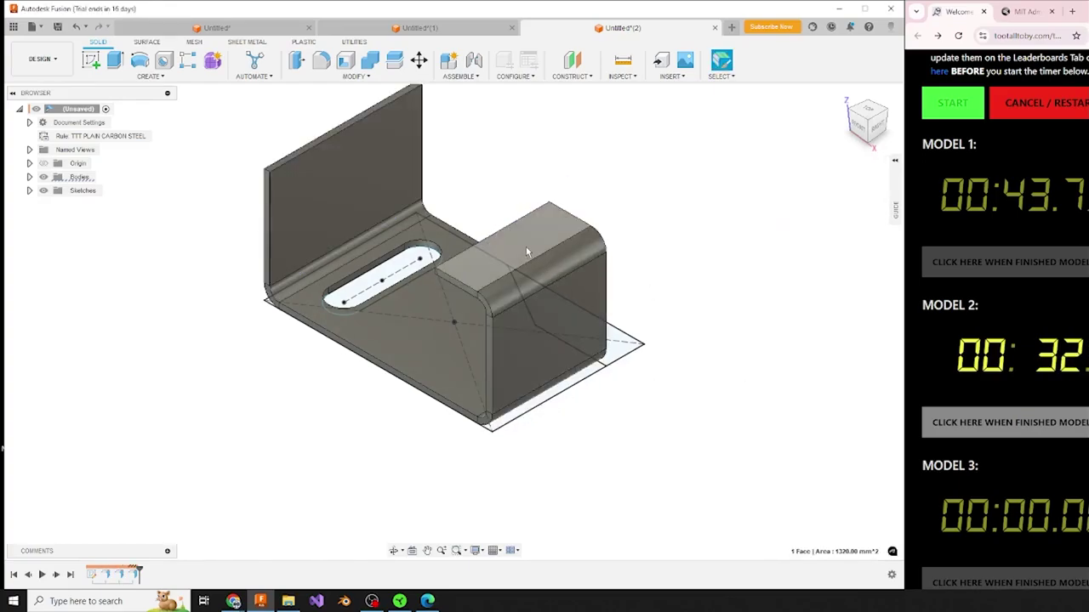
Cut a 20 mm centre-rectangle notch 3 mm through the lip.
{"action": "key", "text": "r"}
{"action": "left_click", "coordinate": [534, 349]}
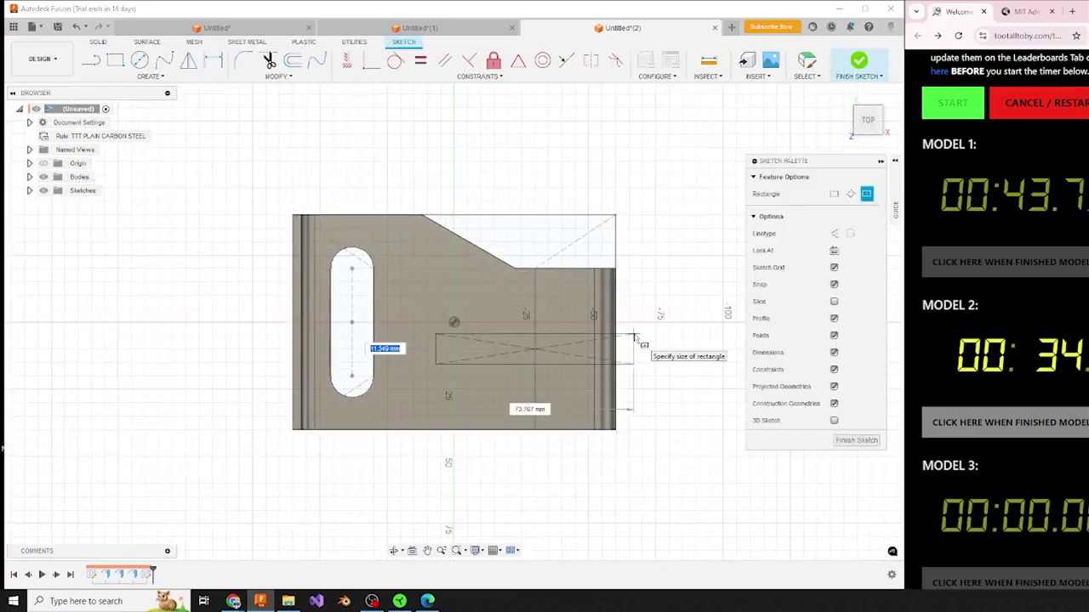
{"action": "key", "text": "Return"}
{"action": "left_click", "coordinate": [629, 344]}
{"action": "type", "text": "e"}
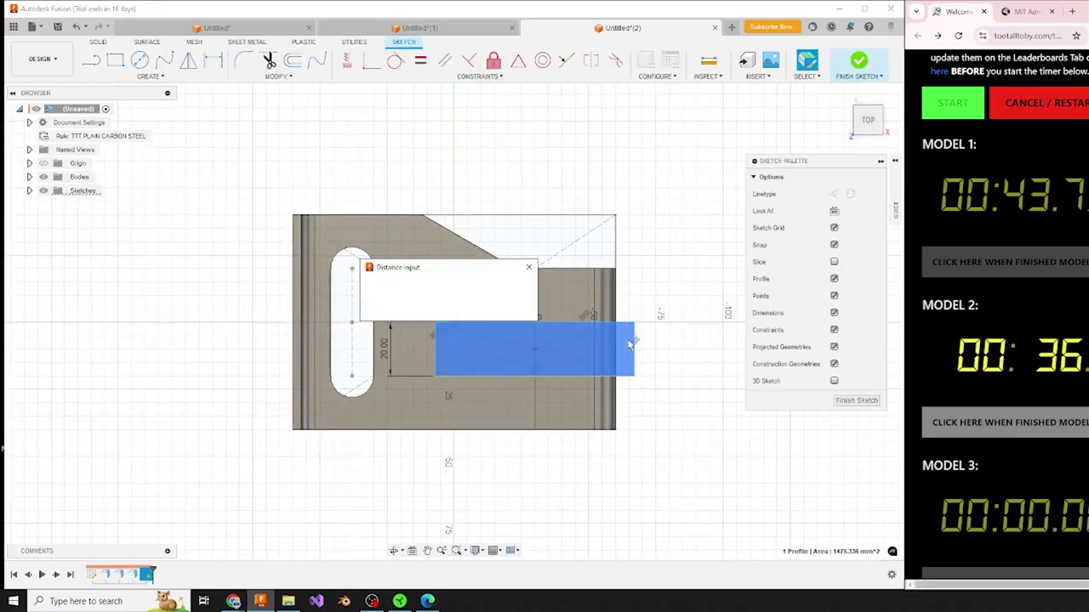
{"action": "type", "text": "3"}
{"action": "key", "text": "Return"}
Fillet both lip ends with a 10 mm radius.
{"action": "scroll", "coordinate": [489, 241], "scroll_direction": "up", "scroll_amount": 5}
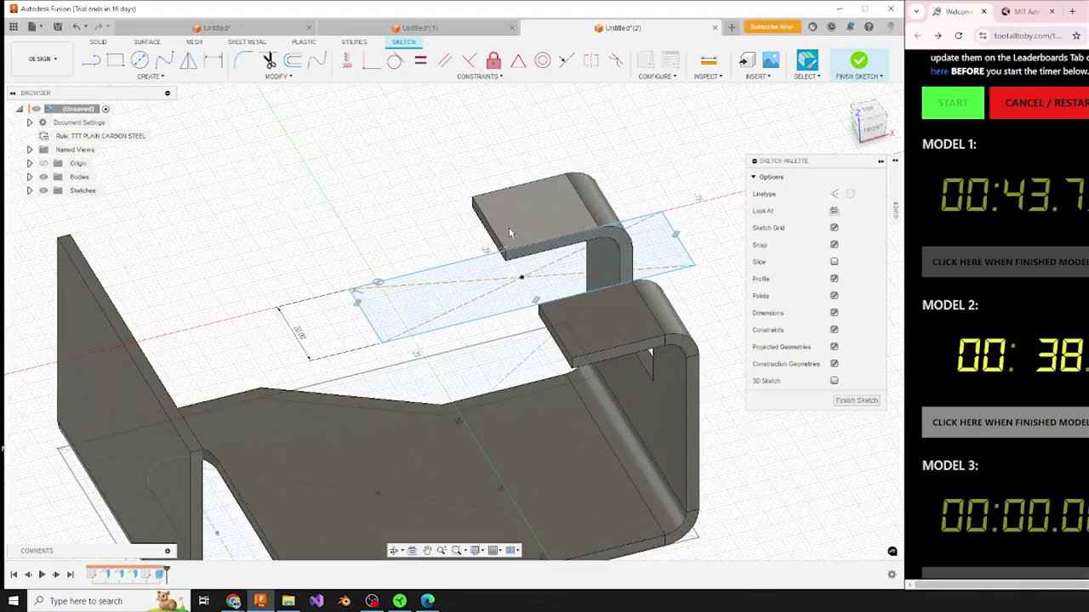
{"action": "key", "text": "f"}
{"action": "left_click", "coordinate": [487, 225]}
{"action": "left_click", "coordinate": [619, 302]}
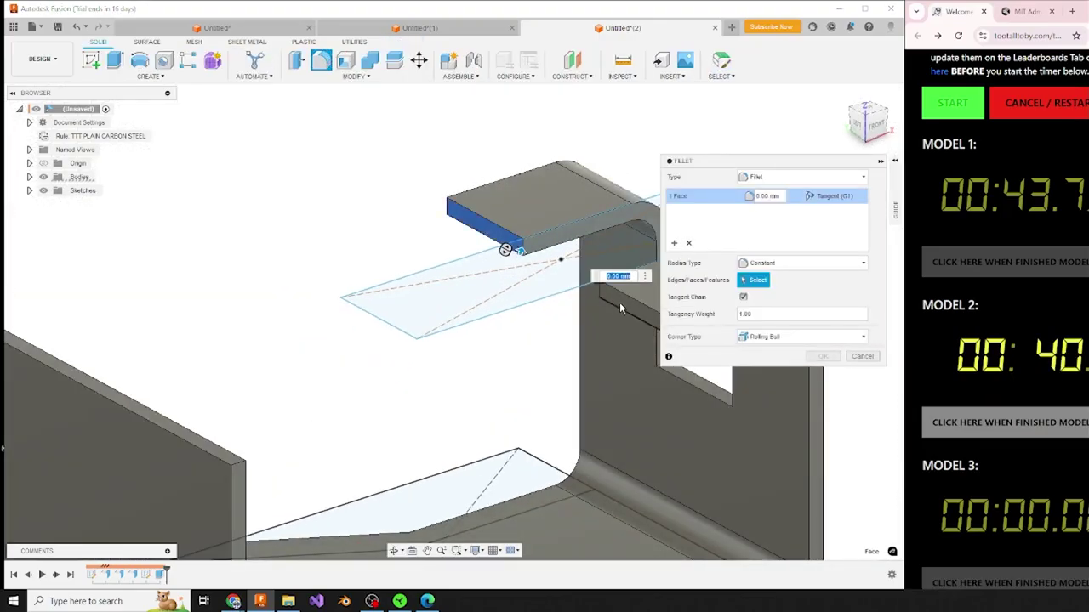
{"action": "type", "text": "10"}
{"action": "key", "text": "Return"}
Sketch two Ø10 circles on the base plate.
{"action": "middle_click_drag", "start_coordinate": [551, 215], "coordinate": [542, 411], "text": "shift"}
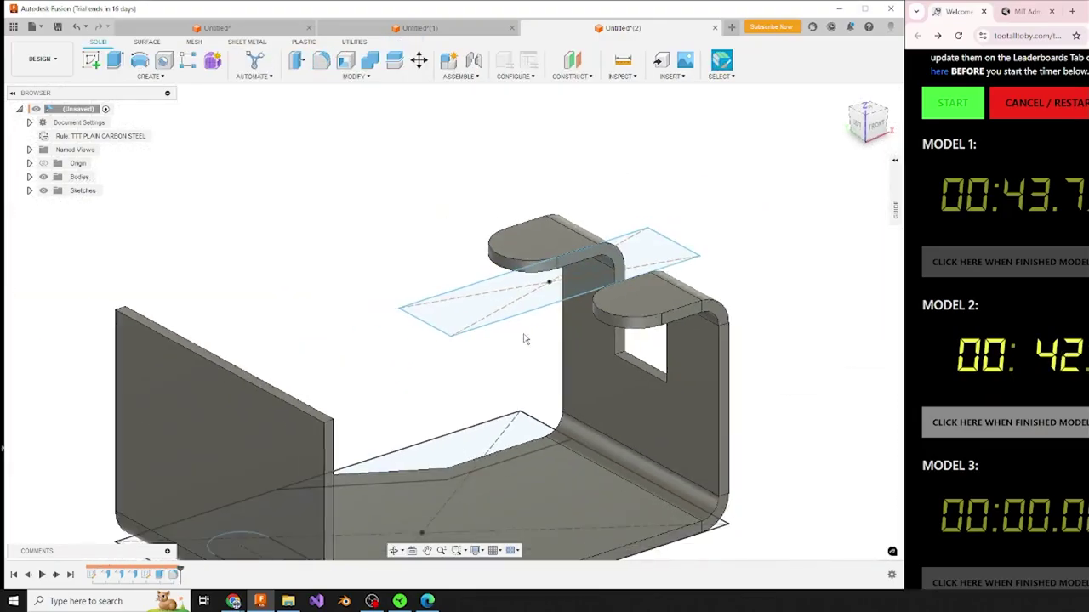
{"action": "scroll", "coordinate": [551, 497], "scroll_direction": "down", "scroll_amount": 3}
{"action": "left_click", "coordinate": [556, 476]}
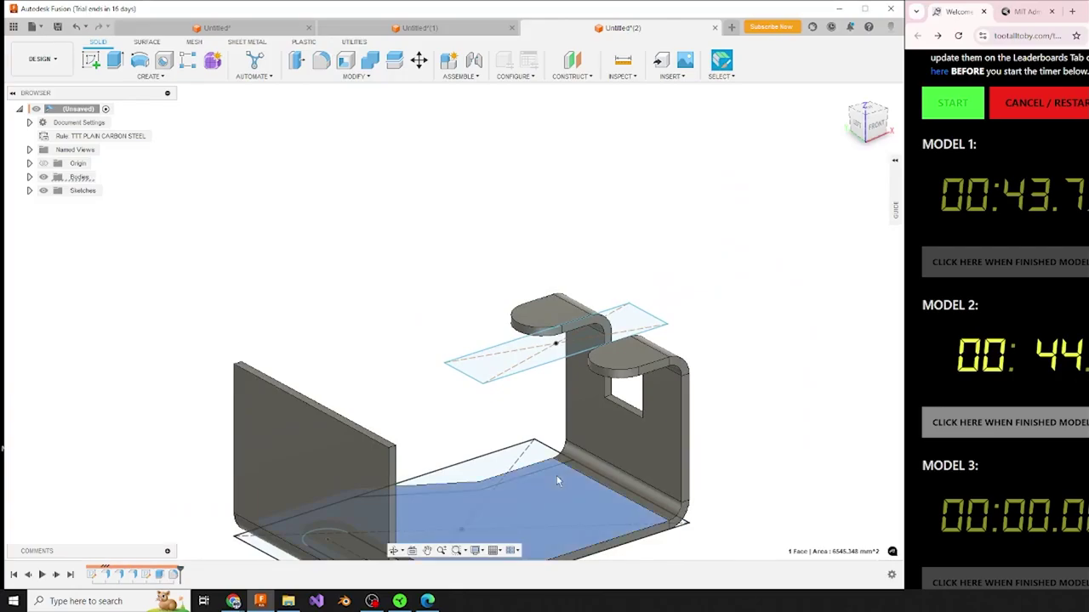
{"action": "middle_click_drag", "start_coordinate": [557, 475], "coordinate": [566, 479], "text": "shift"}
{"action": "key", "text": "c"}
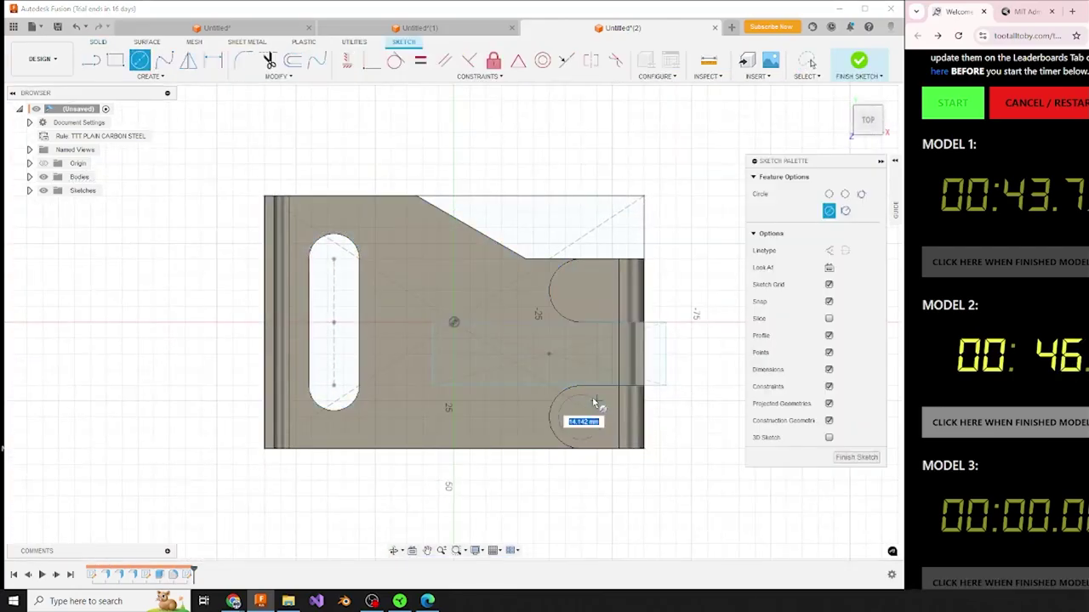
{"action": "type", "text": "10"}
{"action": "key", "text": "Return"}
{"action": "key", "text": "Escape"}
{"action": "key", "text": "c"}
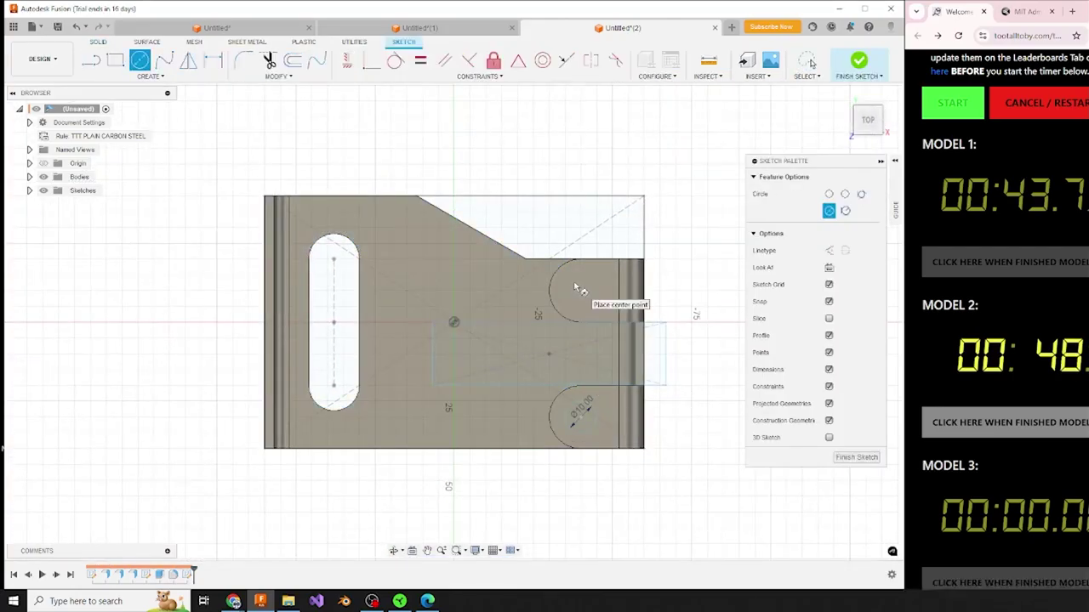
{"action": "key", "text": "Return"}
{"action": "key", "text": "Escape"}
Cut both Ø10 circles as through-holes.
{"action": "middle_click_drag", "start_coordinate": [590, 283], "coordinate": [554, 304], "text": "shift"}
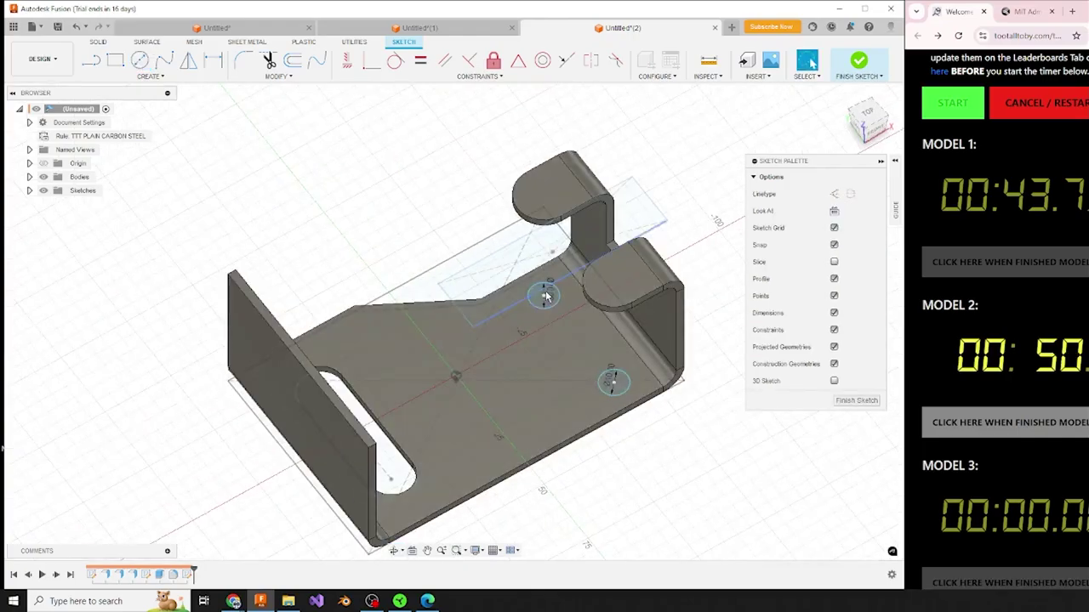
{"action": "left_click", "coordinate": [555, 298]}
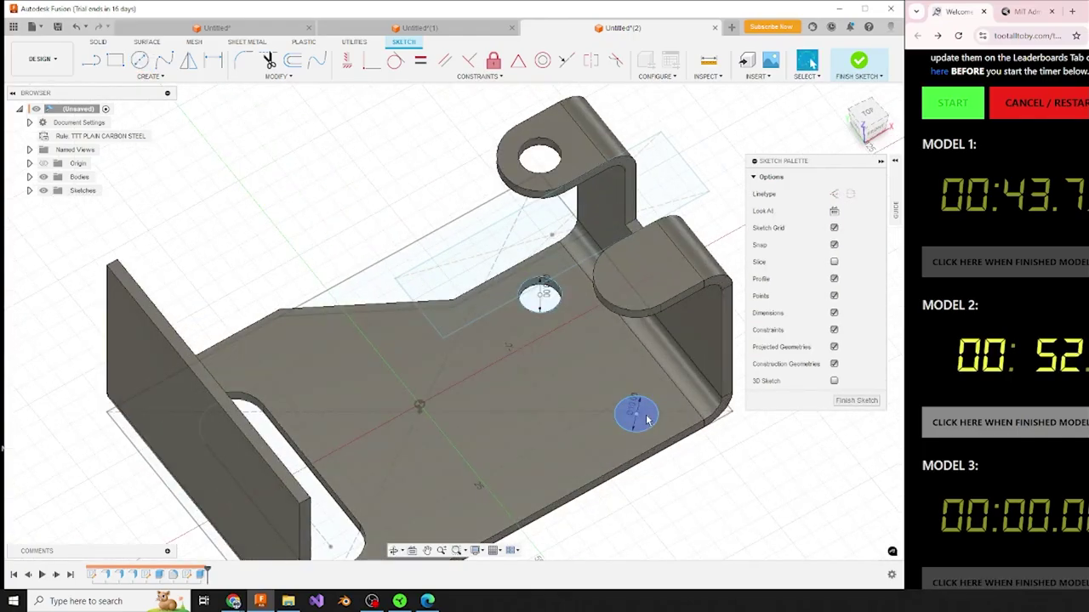
{"action": "left_click", "coordinate": [644, 420]}
Cancel the unfinished chamfer and select the left wall's outer face.
{"action": "key", "text": "ctrl+shift+c"}
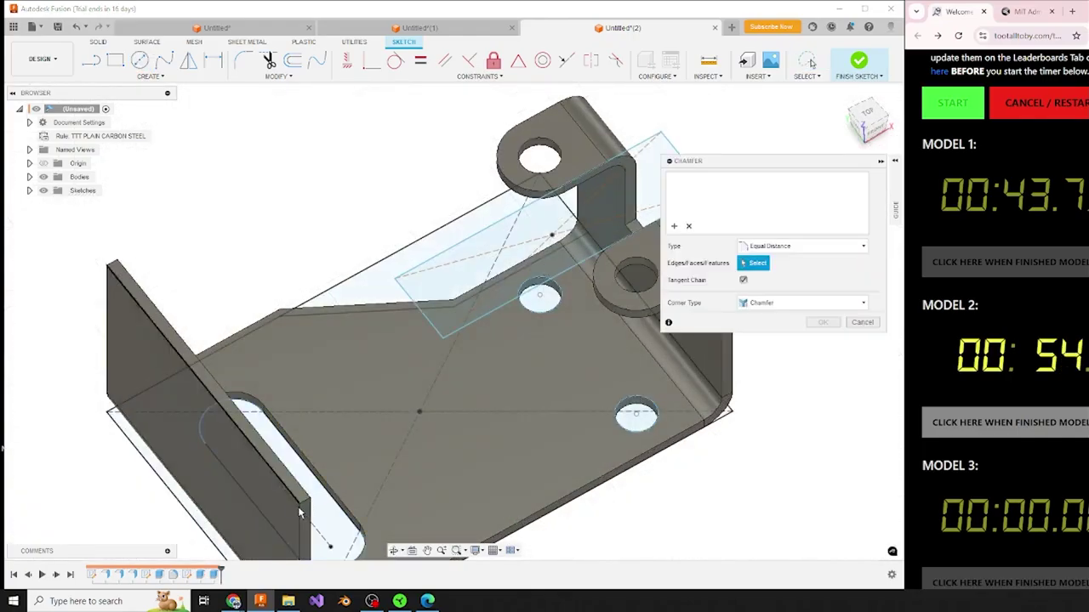
{"action": "left_click", "coordinate": [308, 508]}
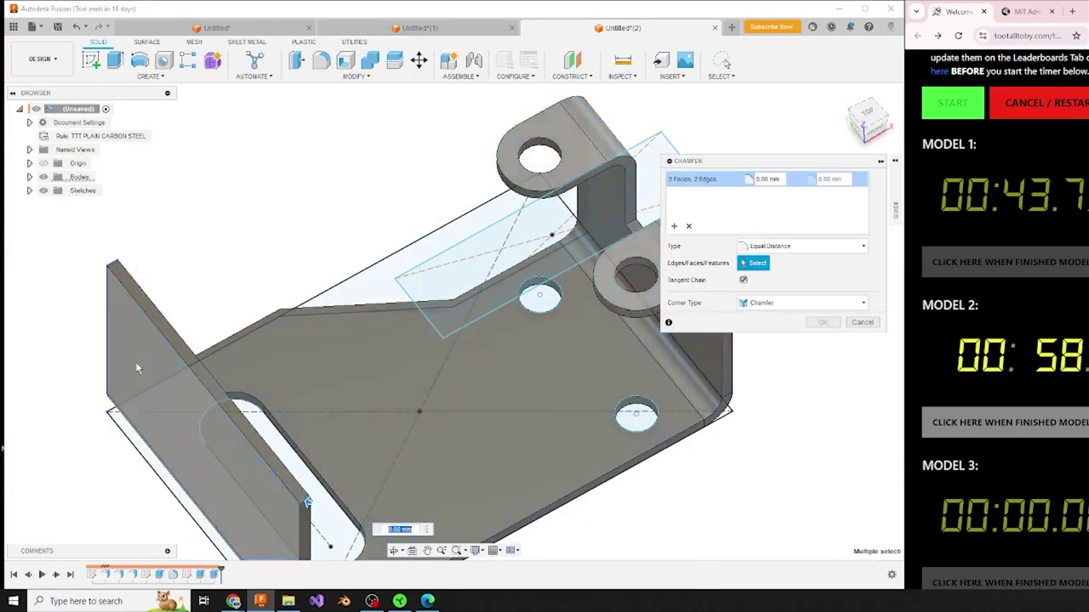
{"action": "key", "text": "Escape"}
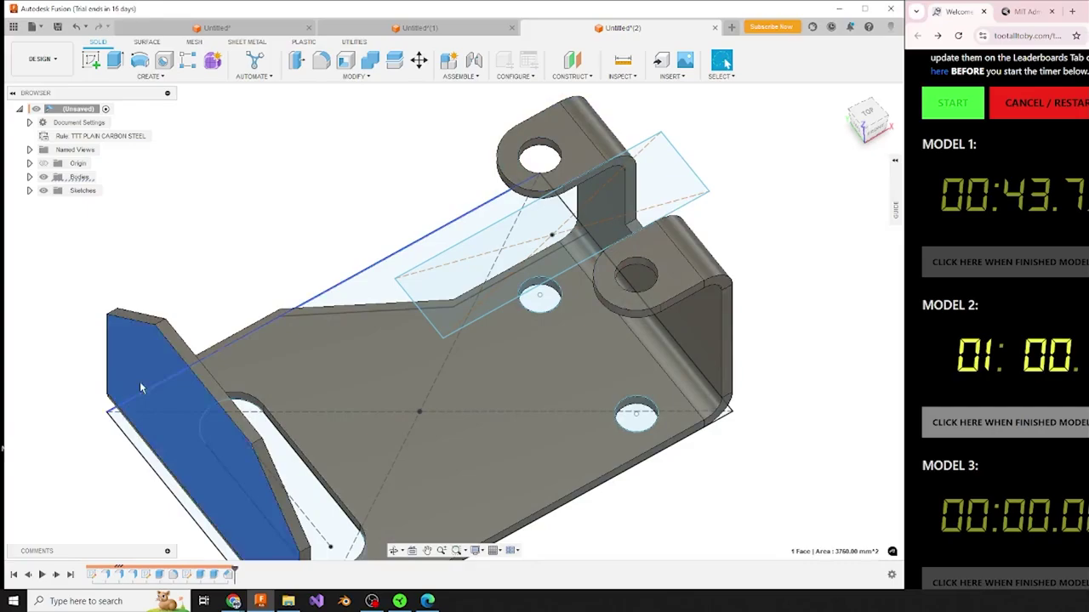
{"action": "left_click", "coordinate": [122, 358]}
On the left wall, draw a 33 mm line from the origin and a Ø36 circle.
{"action": "key", "text": "s"}
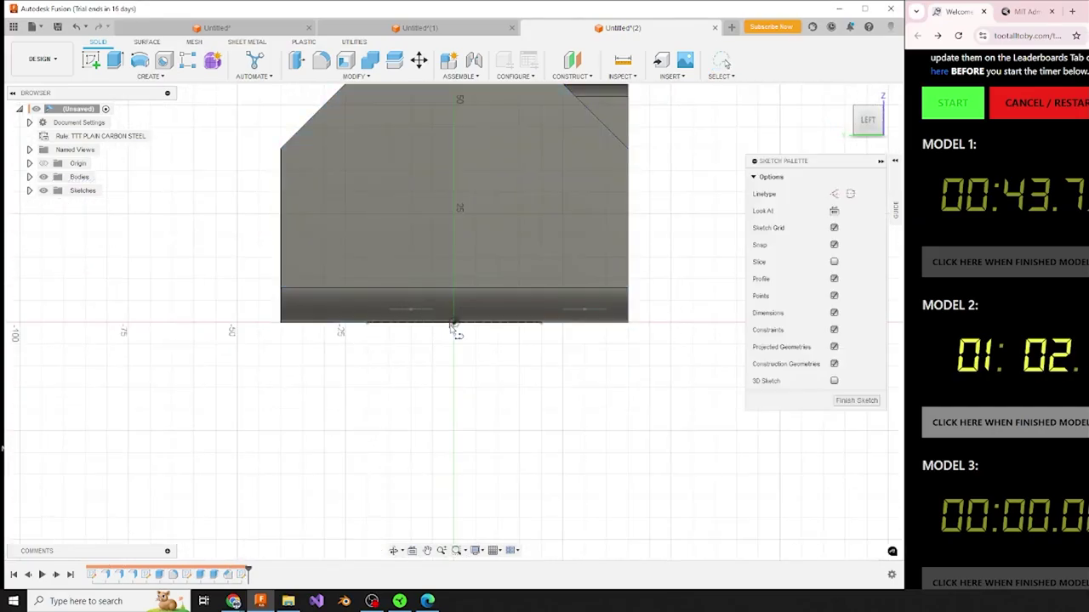
{"action": "key", "text": "l"}
{"action": "key", "text": "Return"}
{"action": "key", "text": "c"}
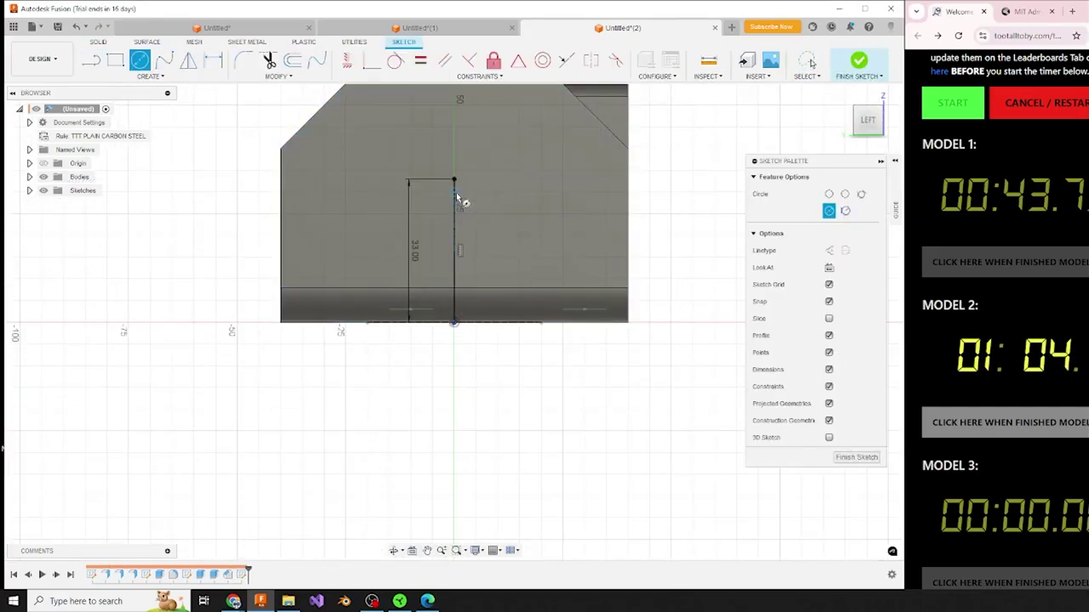
{"action": "key", "text": "Return"}
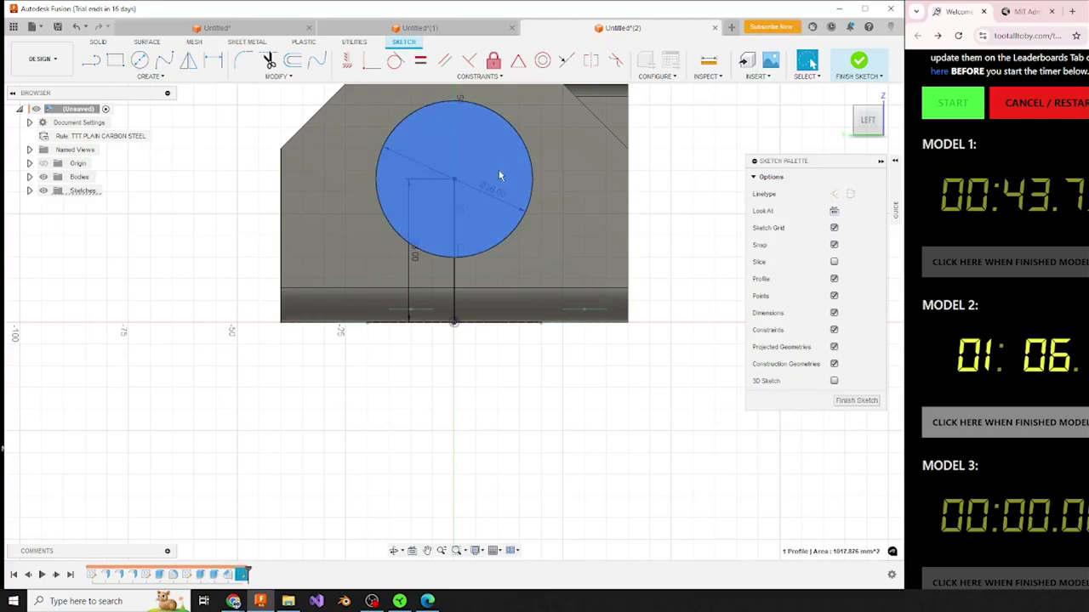
{"action": "key", "text": "Escape"}
Check the bracket's mass (323.044 g in steel) and close the readout.
{"action": "key", "text": "m"}
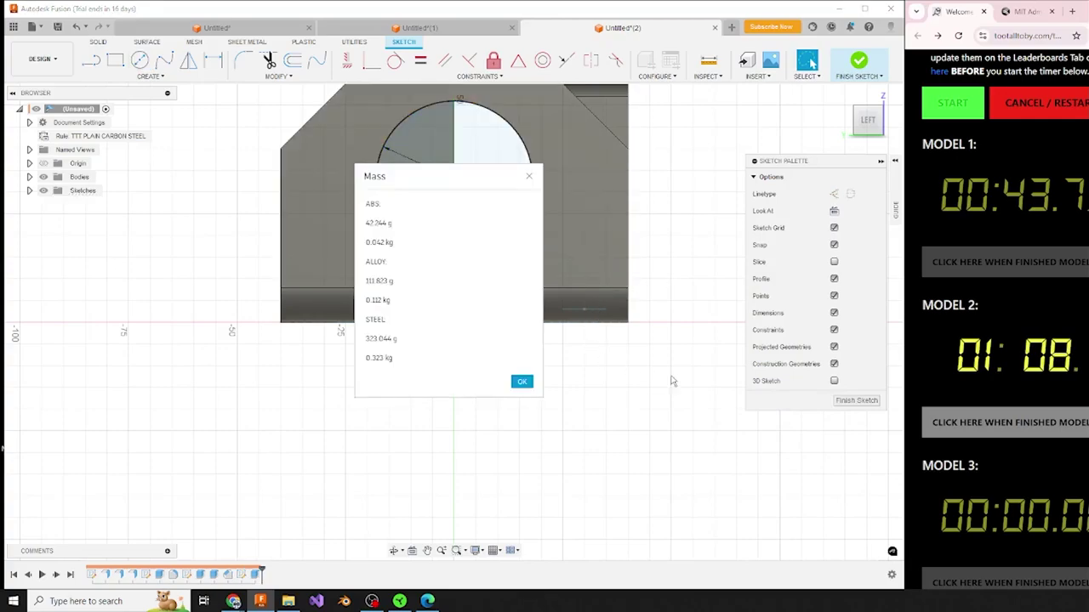
{"action": "left_click", "coordinate": [1022, 411]}
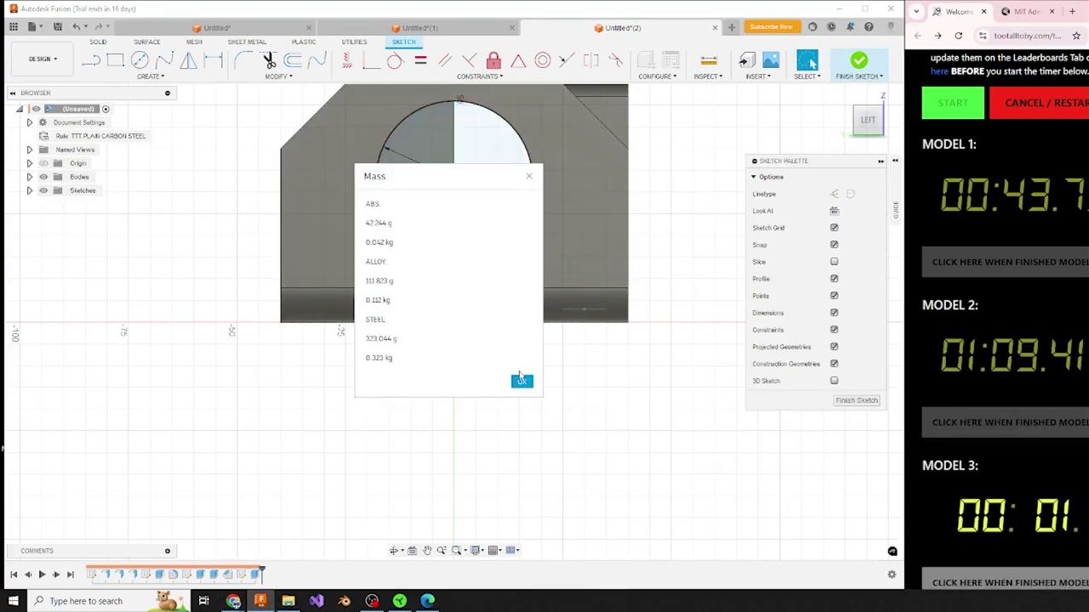
{"action": "left_click", "coordinate": [521, 380]}
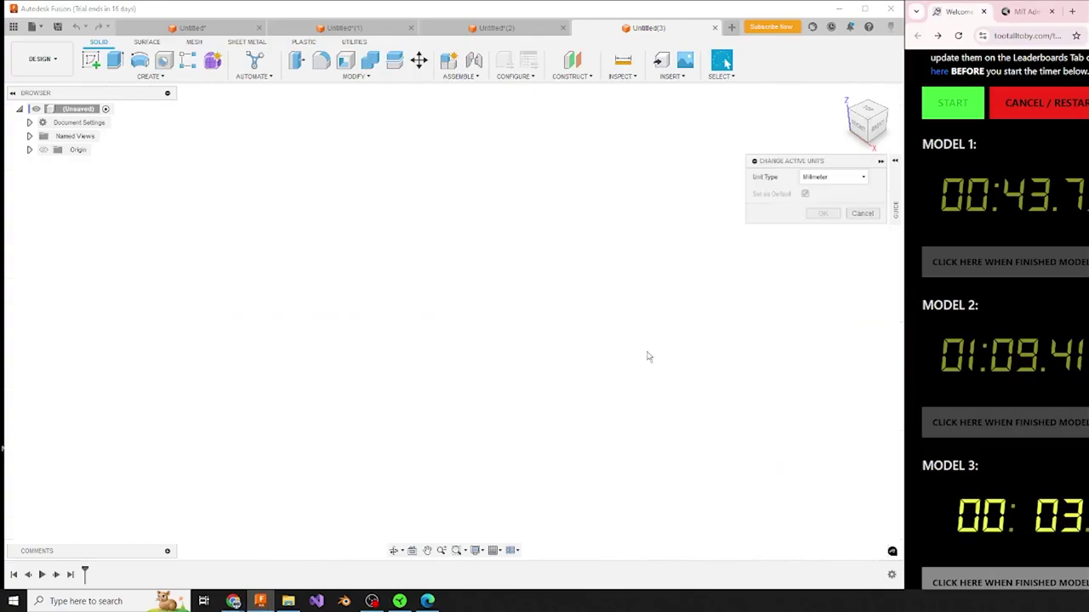
Switch the document to a different unit of measure.
{"action": "left_click", "coordinate": [838, 177]}
{"action": "left_click", "coordinate": [817, 225]}
{"action": "left_click", "coordinate": [823, 213]}
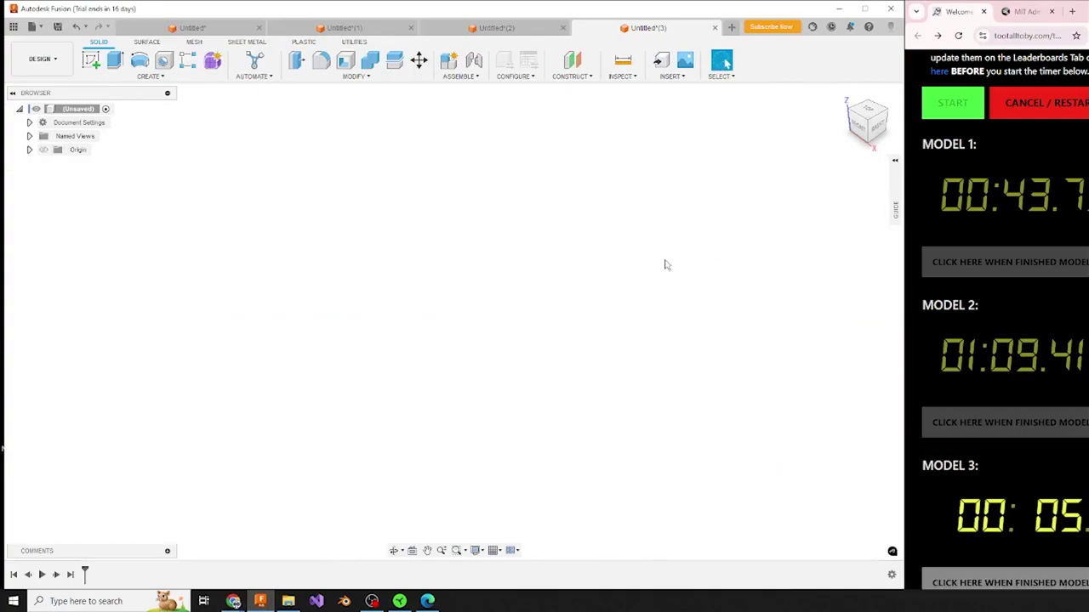
Sketch the hub's closed half-profile on the front plane with 0.75, 1.00 and 0.375 steps.
{"action": "key", "text": "l"}
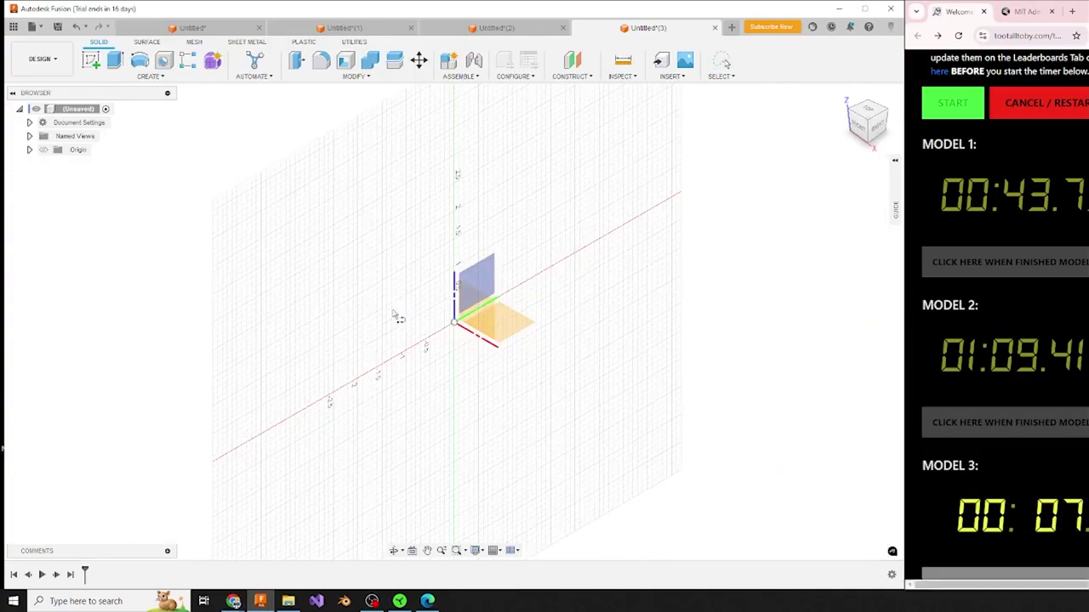
{"action": "left_click", "coordinate": [479, 306]}
{"action": "left_click", "coordinate": [453, 322]}
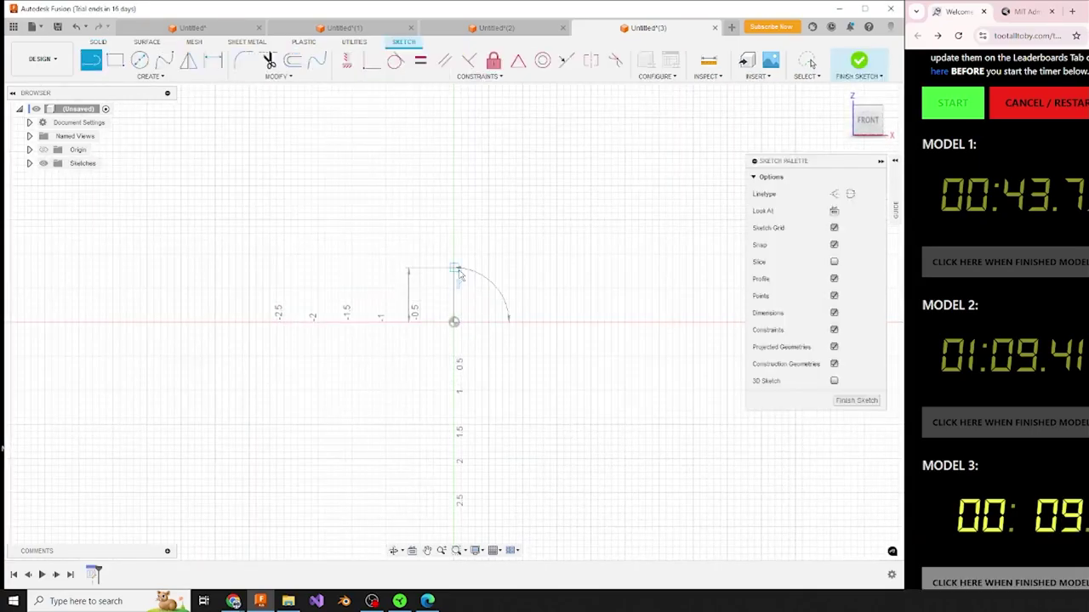
{"action": "key", "text": "Escape"}
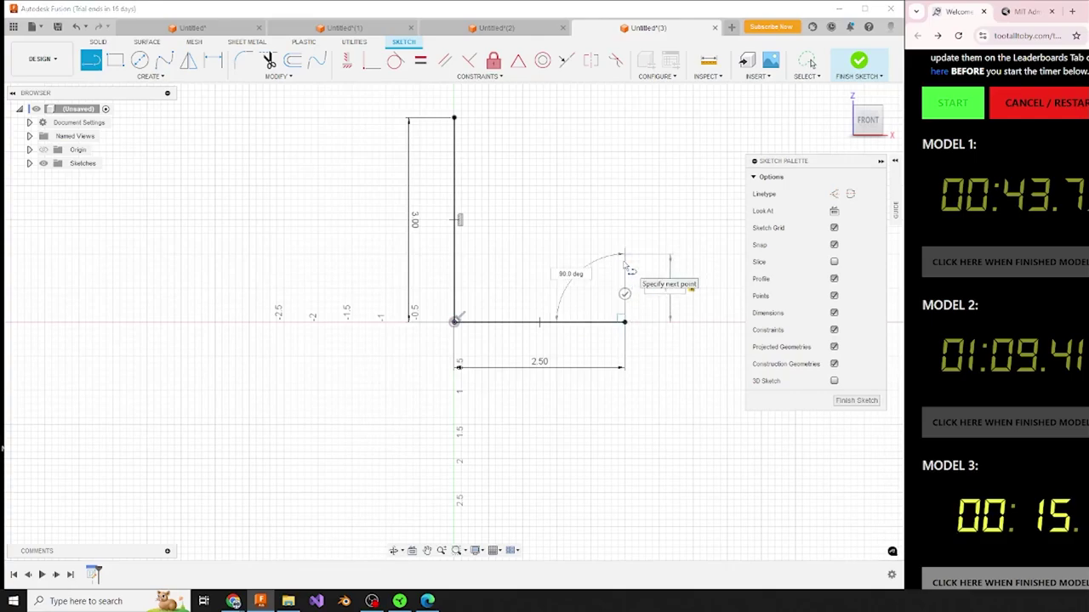
{"action": "left_click", "coordinate": [623, 272]}
{"action": "key", "text": "Return"}
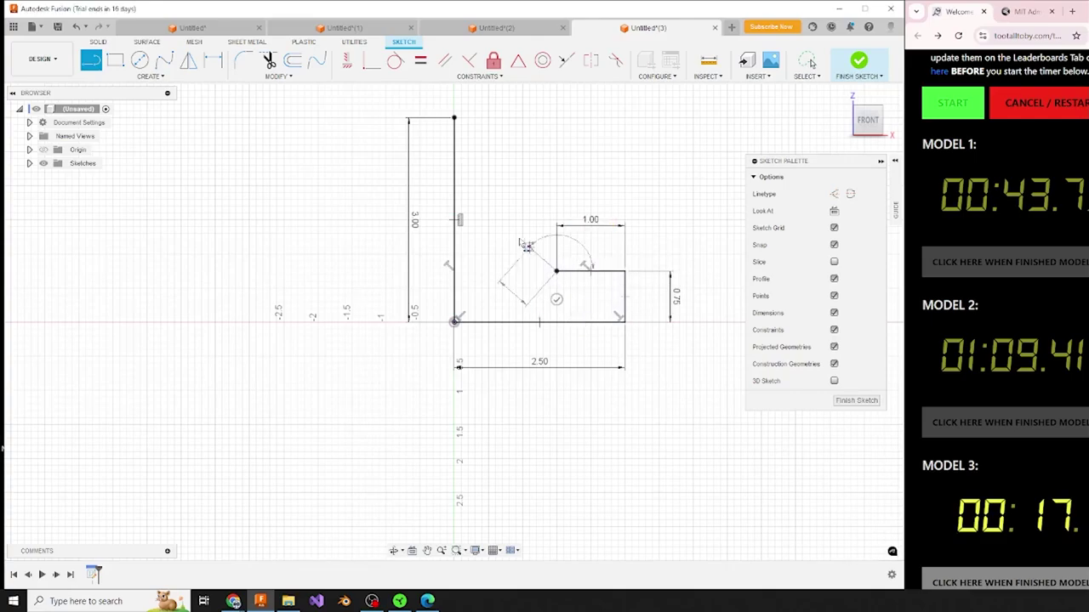
{"action": "left_click", "coordinate": [514, 173]}
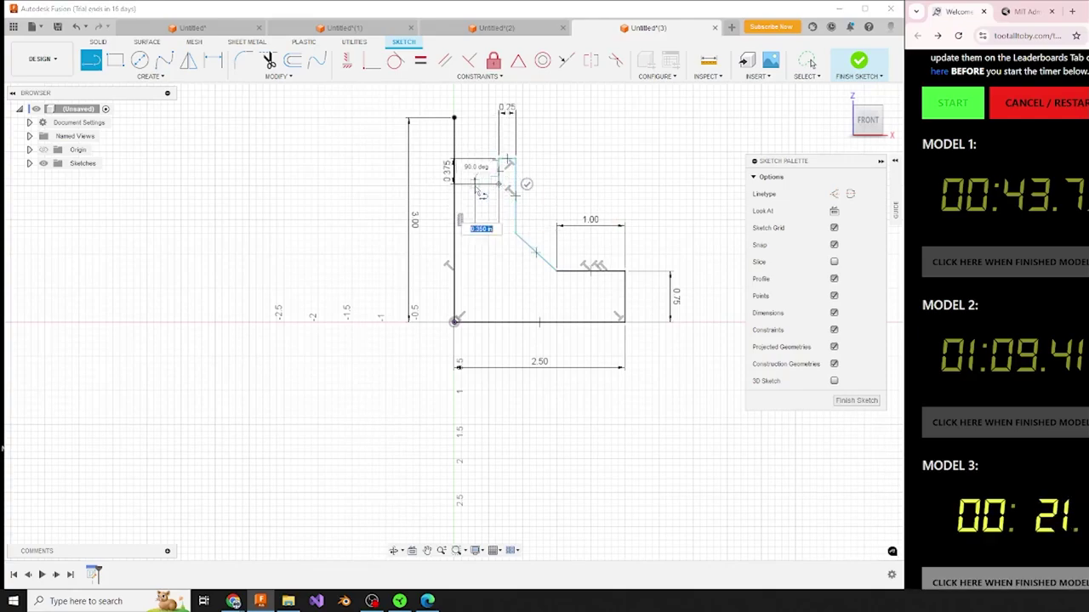
{"action": "left_click", "coordinate": [477, 182]}
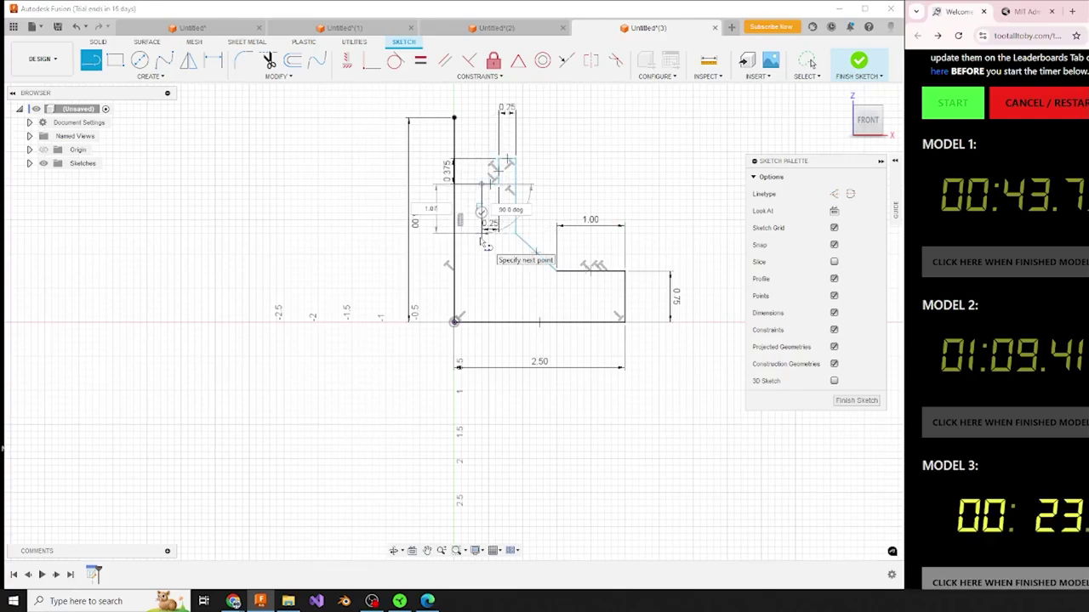
{"action": "left_click", "coordinate": [482, 256]}
{"action": "left_click", "coordinate": [503, 322]}
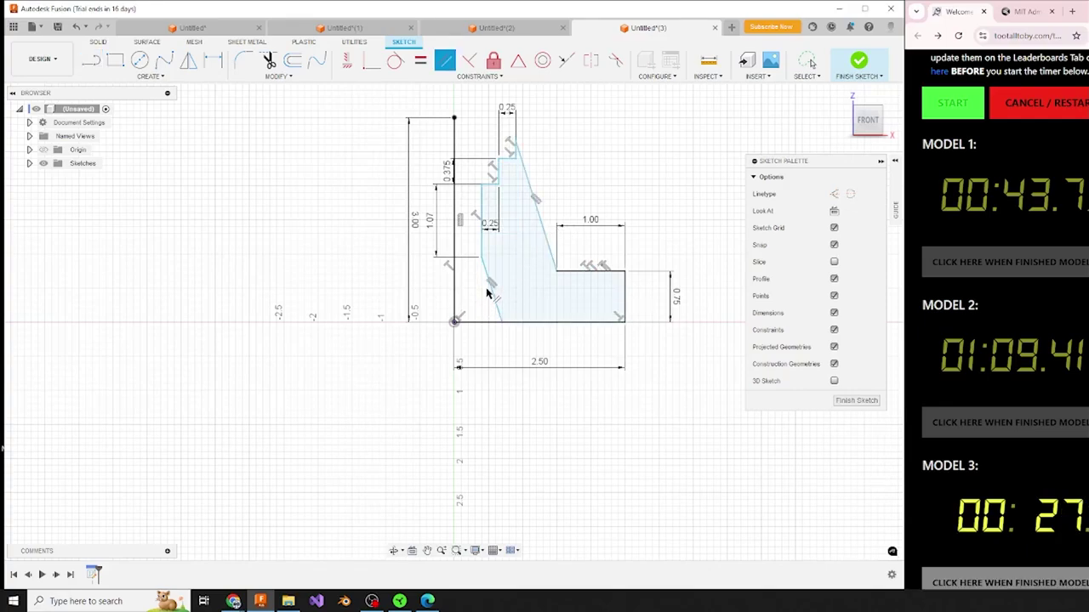
{"action": "key", "text": "Escape"}
Dimension the diagonal wall thickness and the top width, both 0.50.
{"action": "key", "text": "d"}
{"action": "left_click", "coordinate": [493, 289]}
{"action": "left_click", "coordinate": [525, 291]}
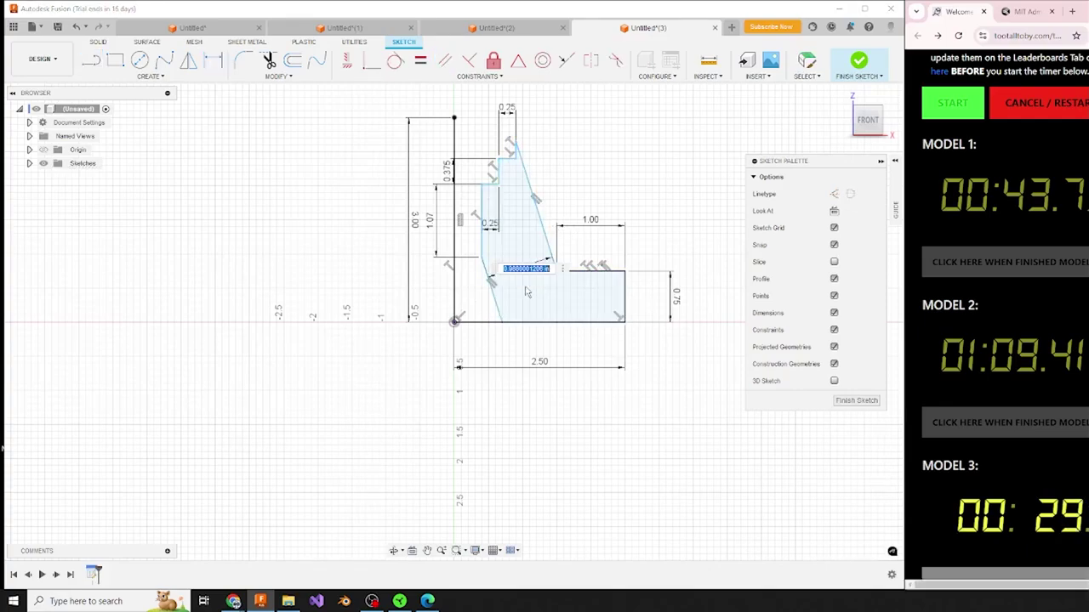
{"action": "type", "text": ".5"}
{"action": "key", "text": "Return"}
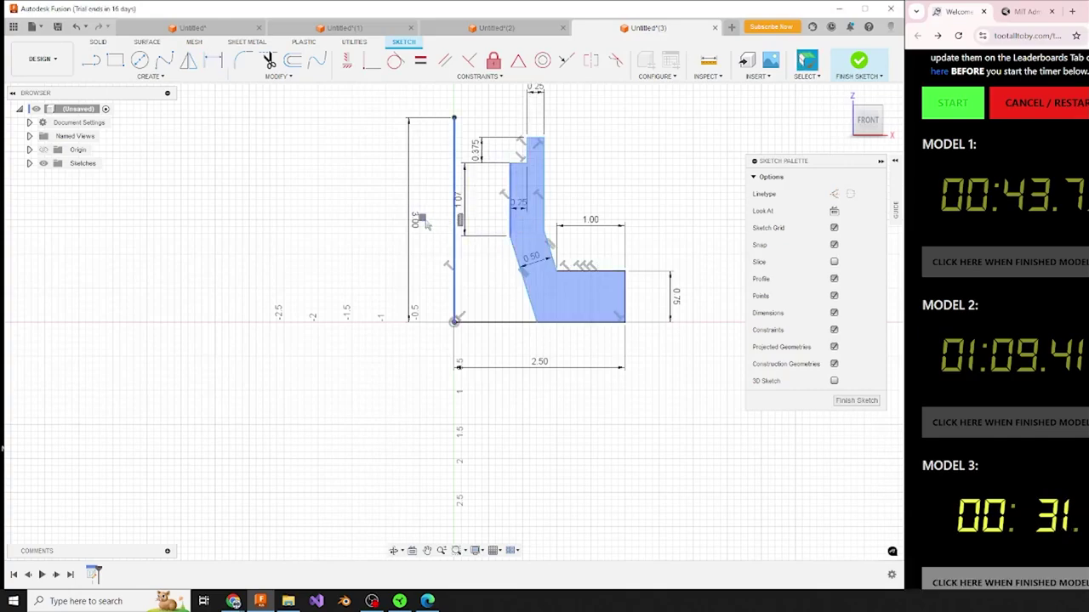
{"action": "left_click", "coordinate": [511, 205]}
{"action": "left_click", "coordinate": [476, 223]}
{"action": "type", "text": ".5"}
{"action": "key", "text": "Return"}
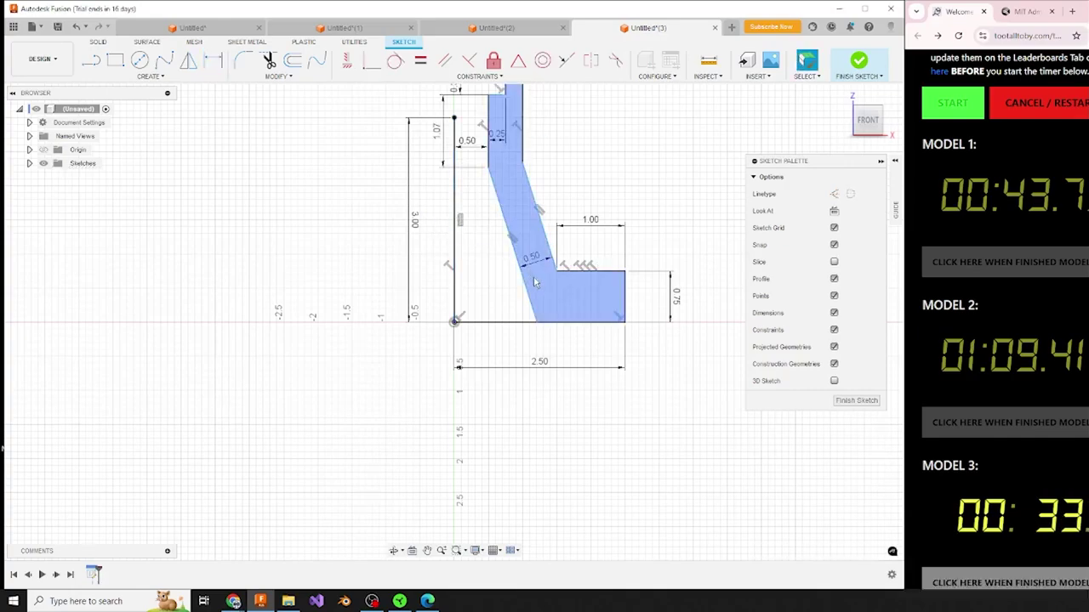
Set the lower diagonal's angle to 55° and revolve the profile about the vertical line.
{"action": "left_click", "coordinate": [523, 289]}
{"action": "left_click", "coordinate": [489, 321]}
{"action": "left_click", "coordinate": [500, 293]}
{"action": "key", "text": "Return"}
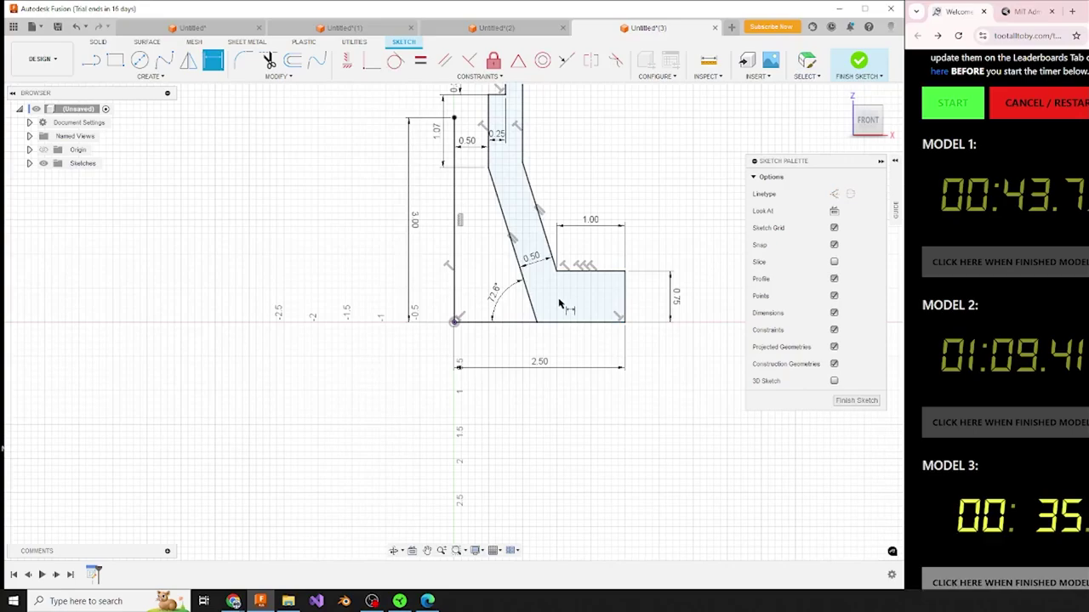
{"action": "key", "text": "Escape"}
{"action": "double_click", "coordinate": [494, 292]}
{"action": "type", "text": "55"}
{"action": "key", "text": "Return"}
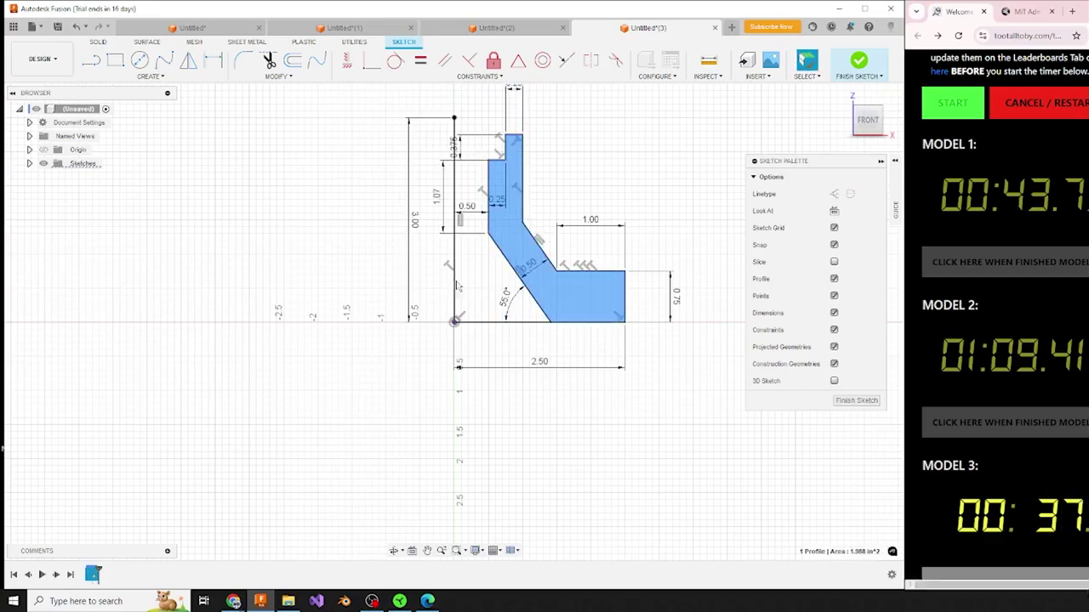
{"action": "key", "text": "r"}
{"action": "left_click", "coordinate": [456, 294]}
Confirm the revolve, then sketch a 1.75 × 1.25 slot anchored at the origin on the cut face.
{"action": "key", "text": "Return"}
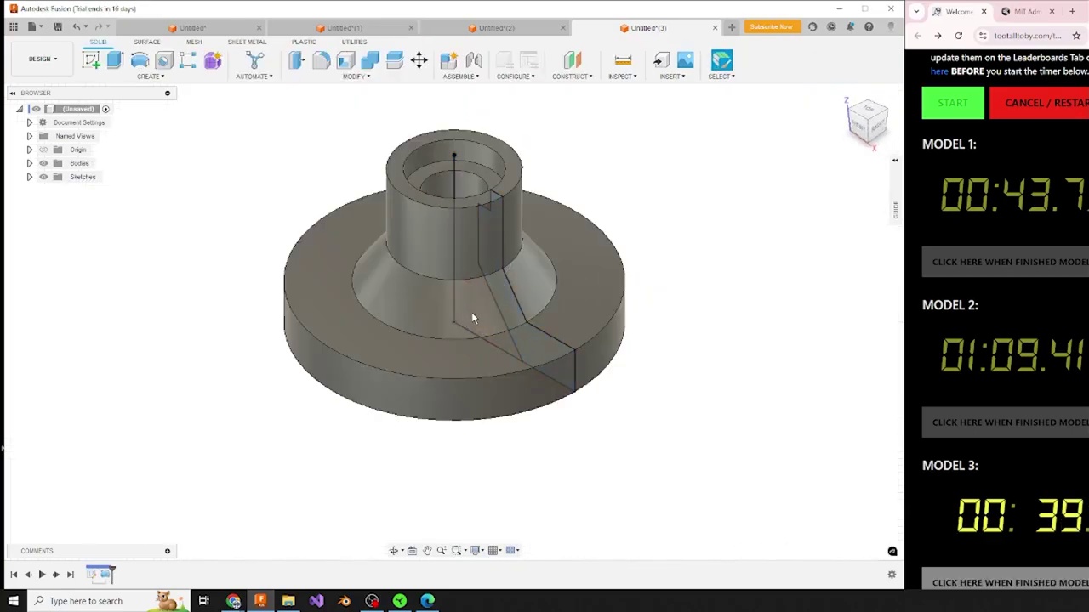
{"action": "left_click", "coordinate": [472, 310]}
{"action": "left_click", "coordinate": [455, 323]}
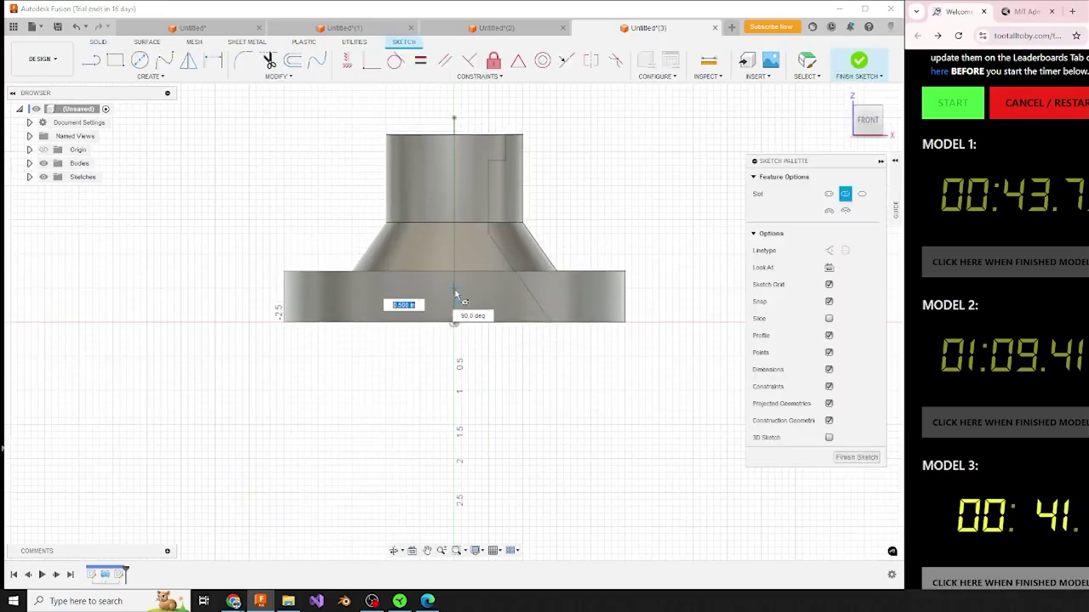
{"action": "key", "text": "Return"}
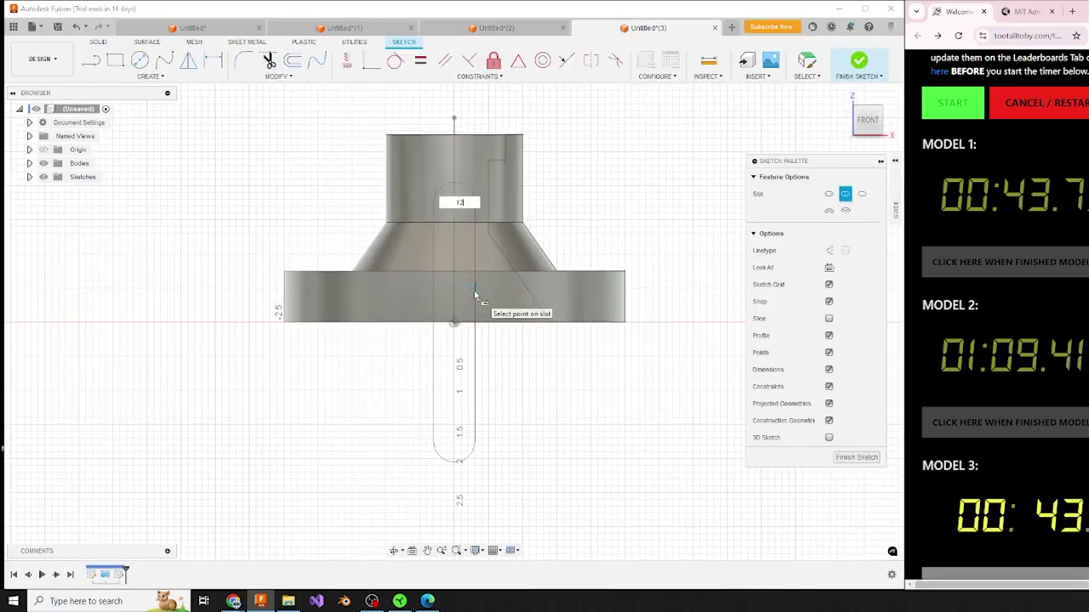
{"action": "key", "text": "Tab"}
{"action": "type", "text": "5"}
{"action": "key", "text": "Return"}
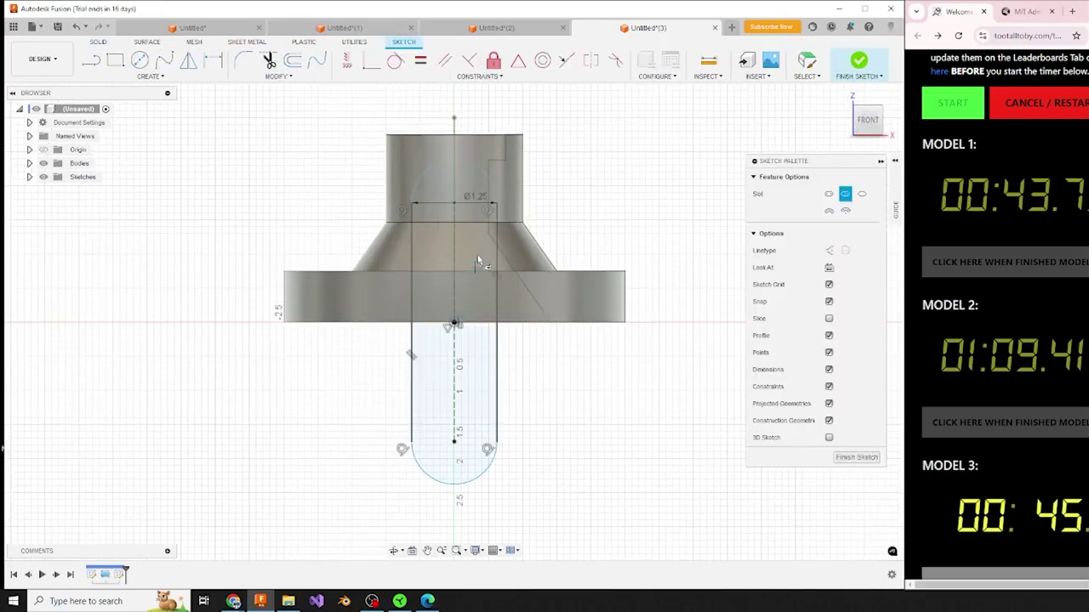
{"action": "key", "text": "Escape"}
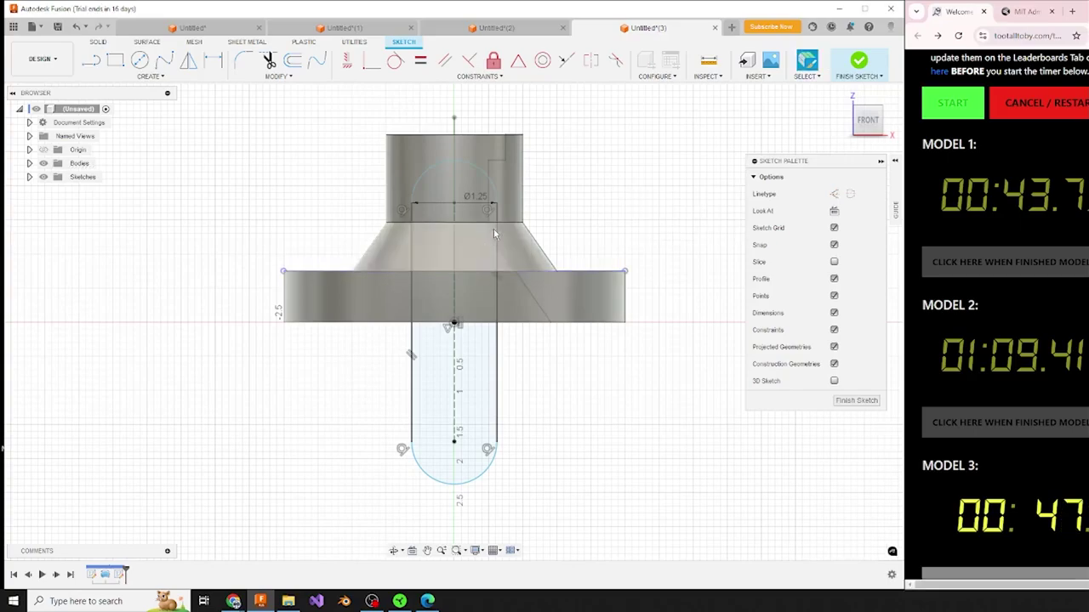
Extrude the slot into a boss joined to the hub and place a hole on its front face.
{"action": "middle_click_drag", "start_coordinate": [482, 273], "coordinate": [452, 224], "text": "shift"}
{"action": "left_click", "coordinate": [443, 211]}
{"action": "key", "text": "e"}
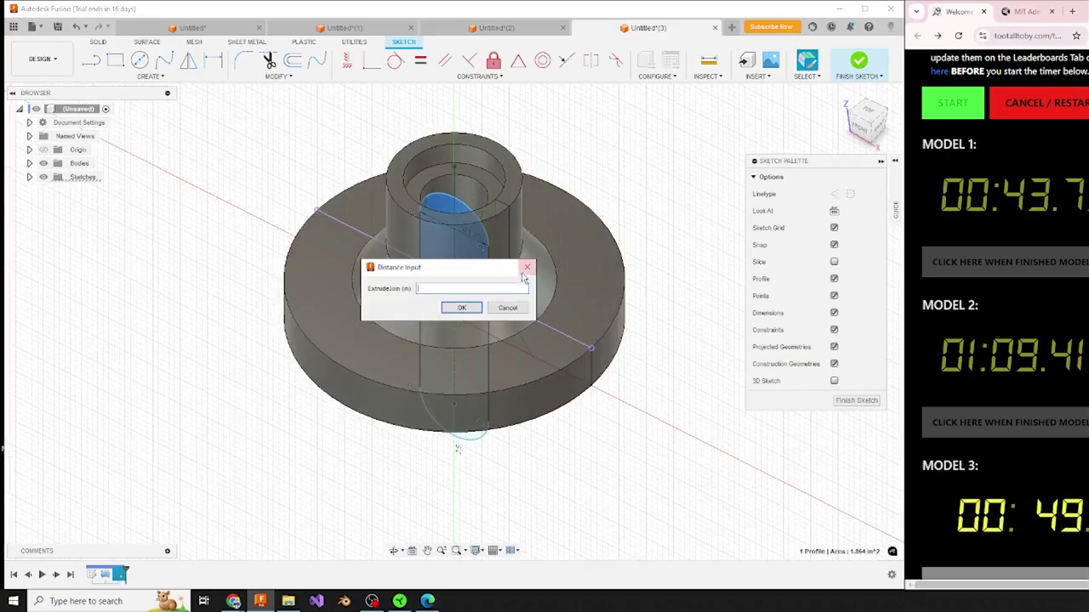
{"action": "type", "text": "1"}
{"action": "key", "text": "Return"}
{"action": "middle_click_drag", "start_coordinate": [583, 218], "coordinate": [504, 300], "text": "shift"}
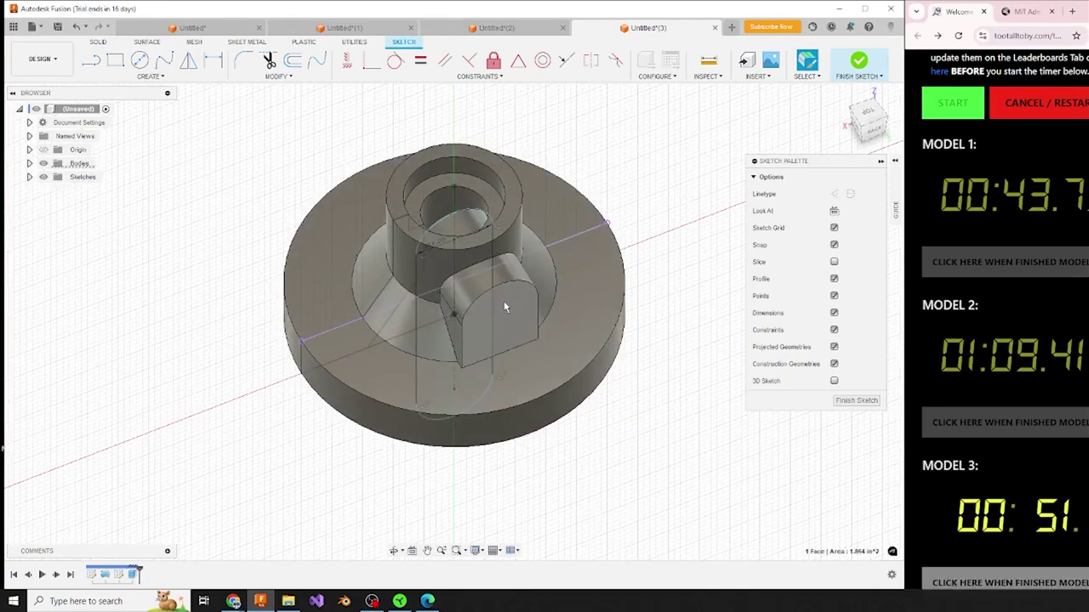
{"action": "key", "text": "h"}
{"action": "left_click", "coordinate": [502, 317]}
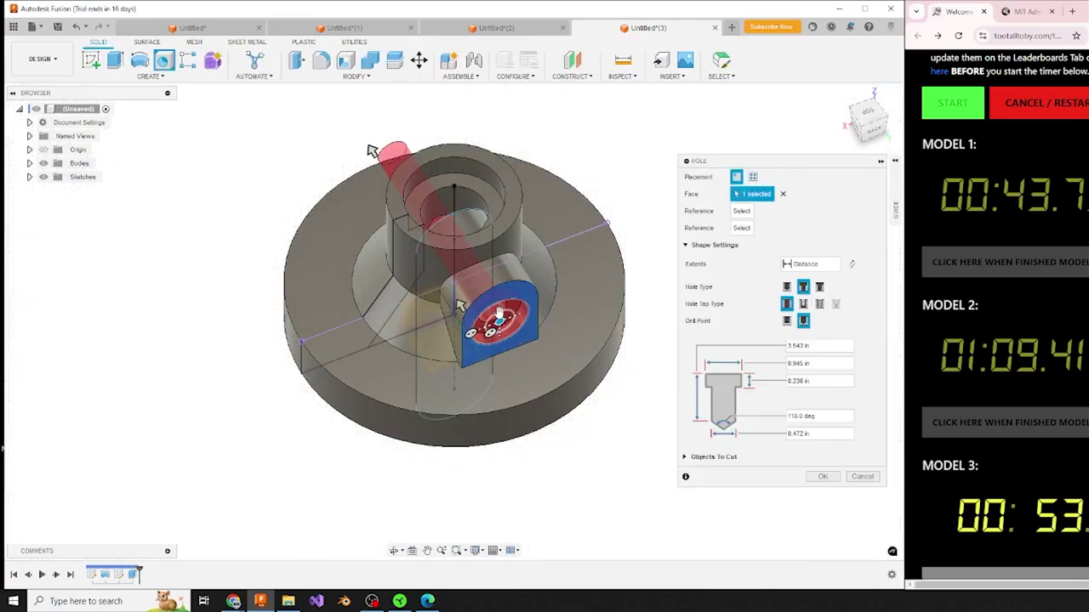
Cut a 1.5-deep hole with a 0.25-deep counterbore in the boss, then sketch on the flange top.
{"action": "left_click_drag", "start_coordinate": [461, 304], "coordinate": [461, 293]}
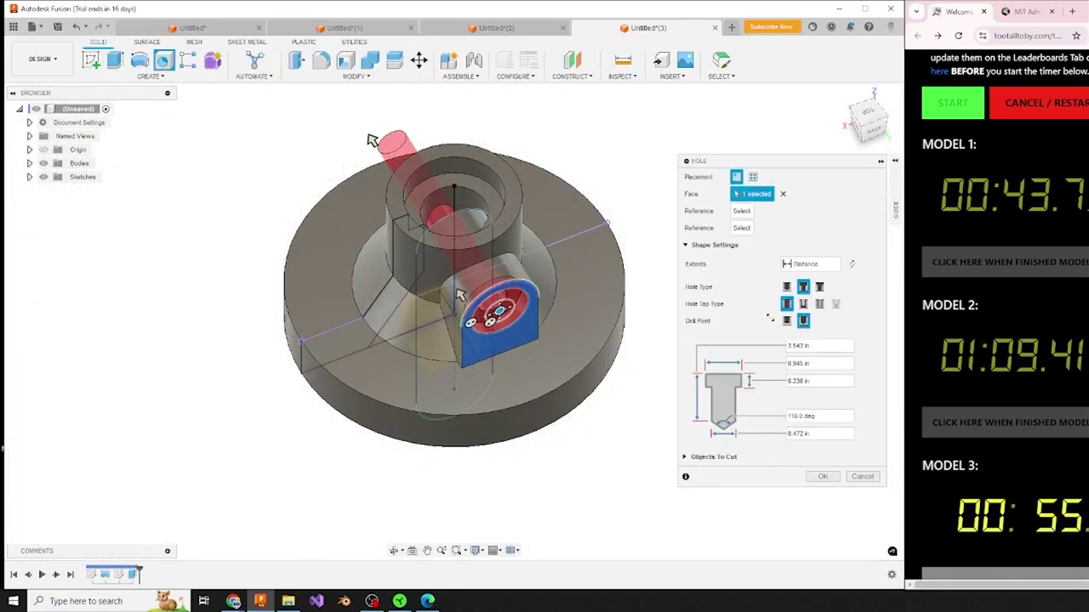
{"action": "left_click", "coordinate": [816, 346]}
{"action": "type", "text": "1.5"}
{"action": "key", "text": "Tab"}
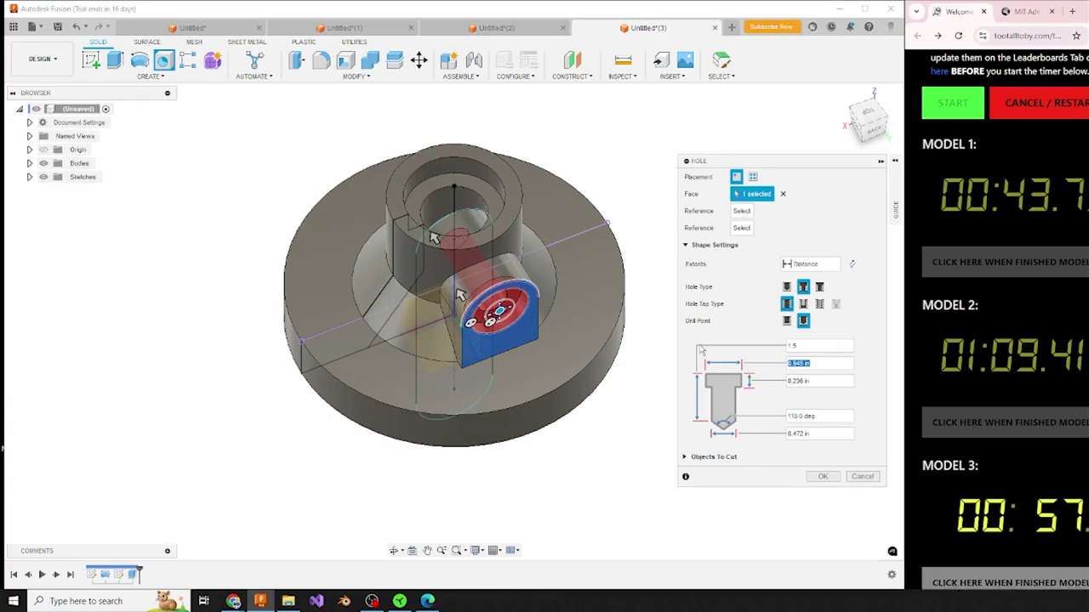
{"action": "type", "text": "1"}
{"action": "key", "text": "Tab"}
{"action": "type", "text": ".25"}
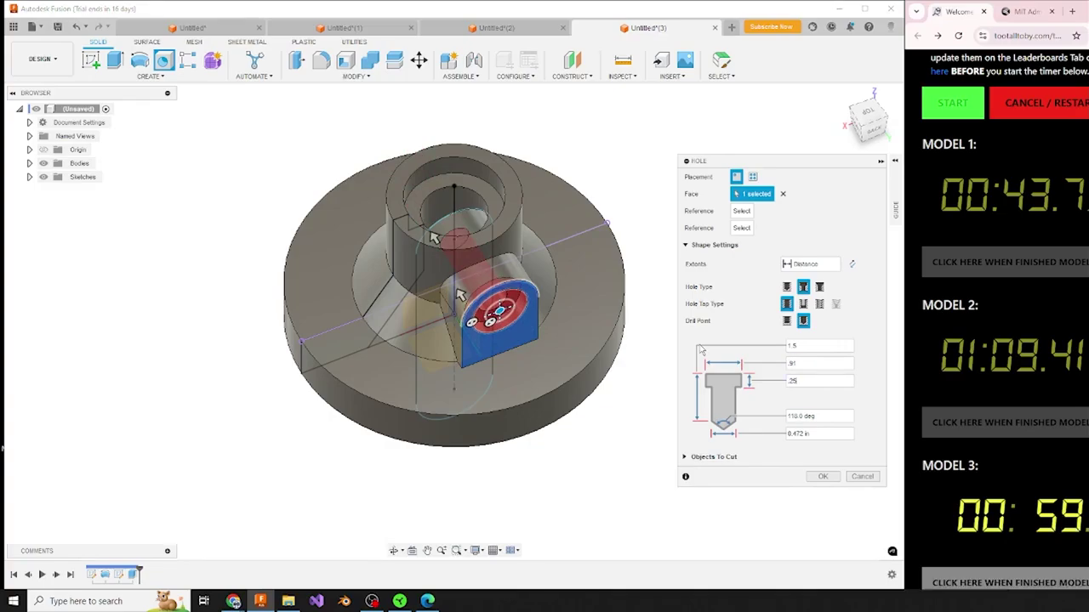
{"action": "key", "text": "Tab"}
{"action": "key", "text": "Tab"}
{"action": "key", "text": "Return"}
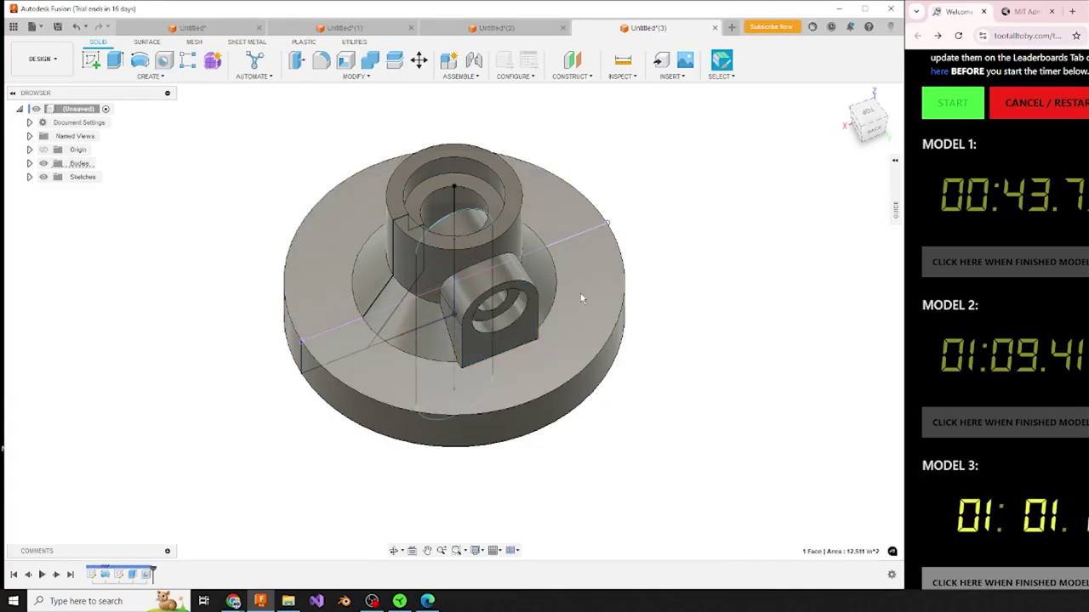
{"action": "left_click", "coordinate": [582, 298]}
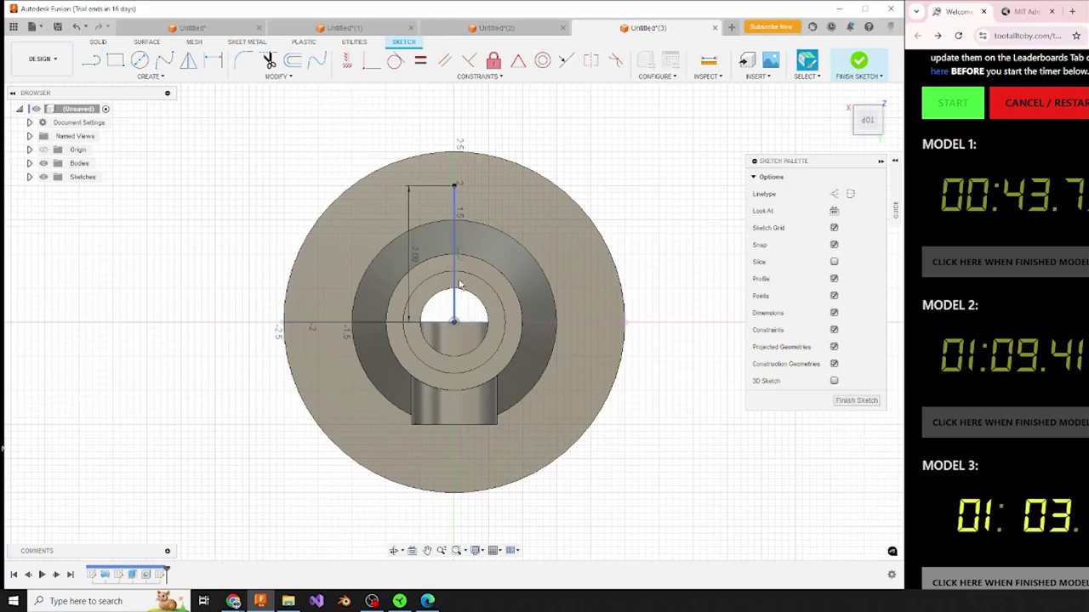
Add a countersunk flange hole and pattern it six times around the hub's centre axis.
{"action": "key", "text": "h"}
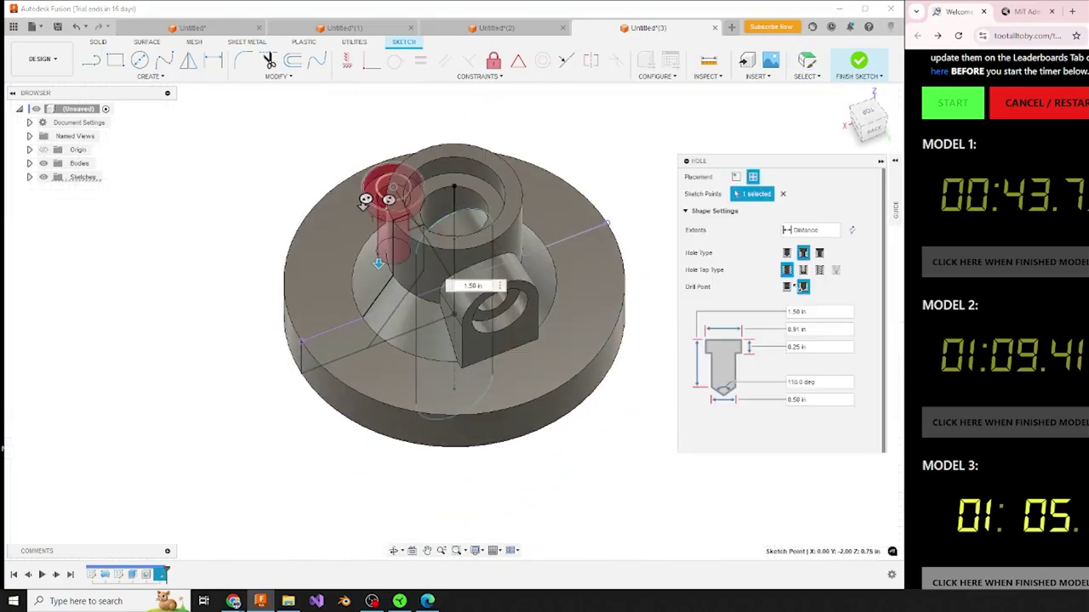
{"action": "left_click", "coordinate": [819, 252]}
{"action": "key", "text": "Return"}
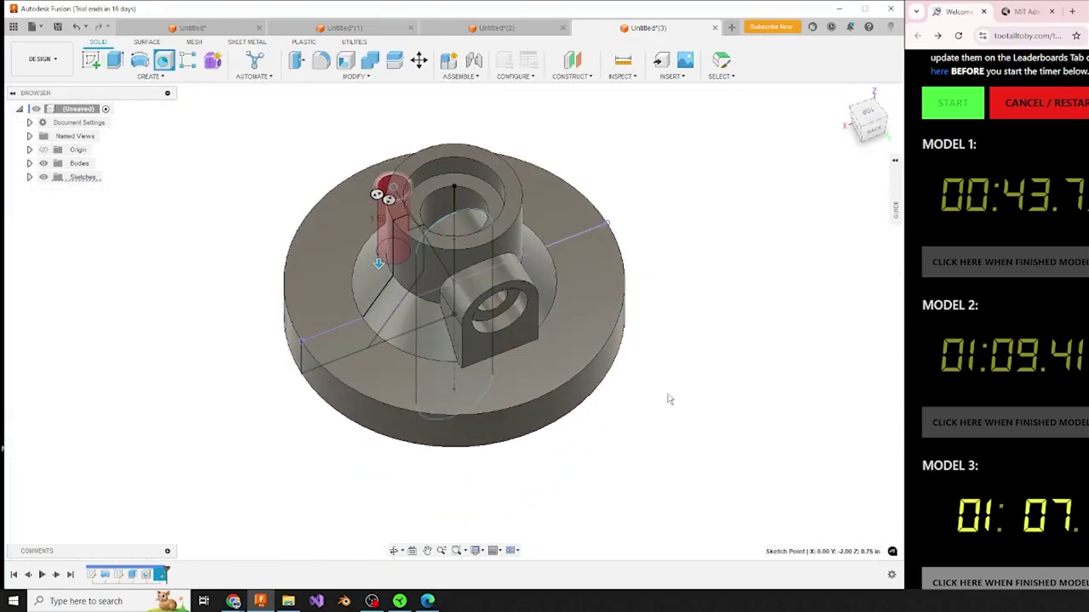
{"action": "key", "text": "shift+p"}
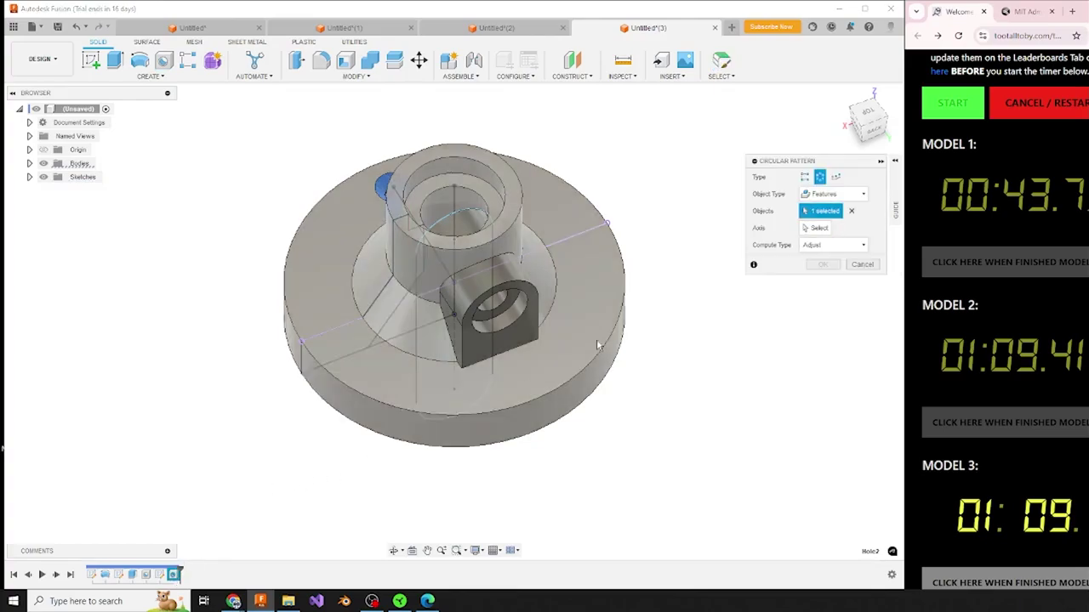
{"action": "left_click", "coordinate": [455, 209]}
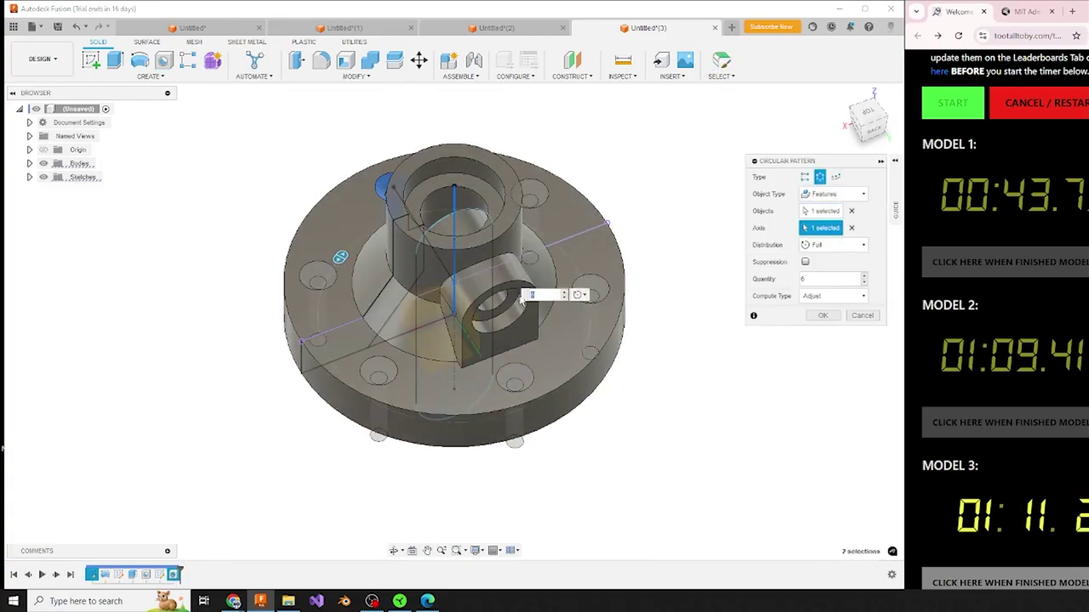
{"action": "key", "text": "Return"}
Show the part's mass (4.781 lbs in steel) and record the Model 3 time.
{"action": "middle_click_drag", "start_coordinate": [470, 230], "coordinate": [501, 173], "text": "shift"}
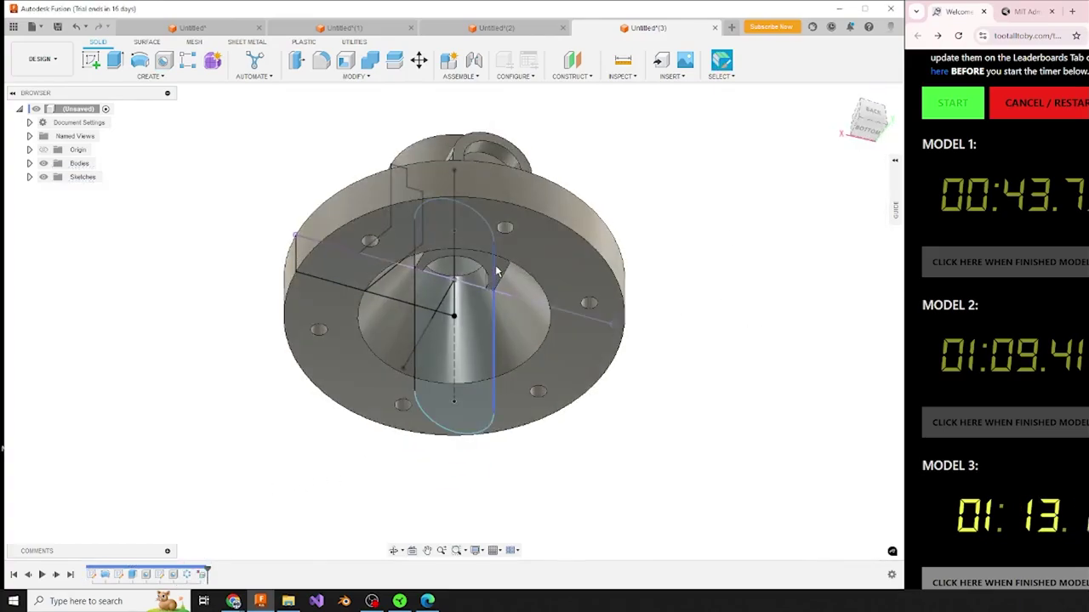
{"action": "key", "text": "m"}
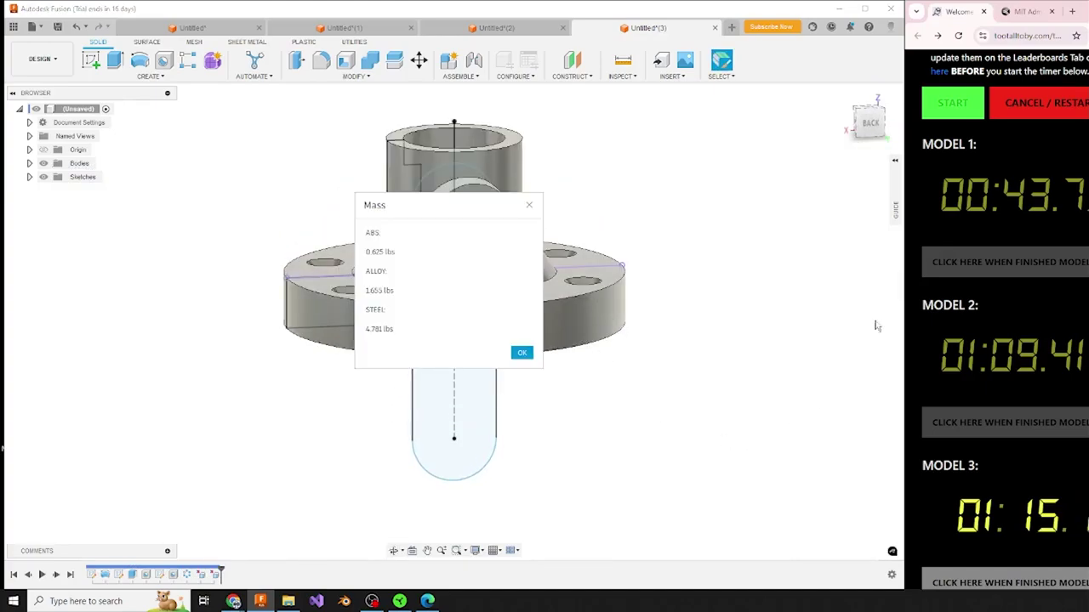
{"action": "left_click", "coordinate": [1017, 582]}
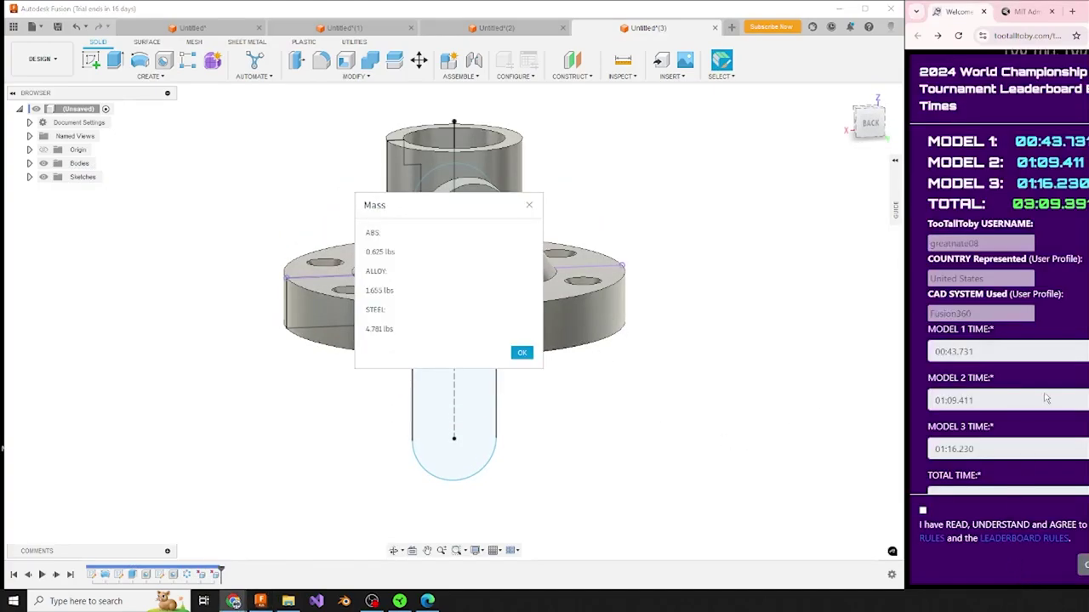